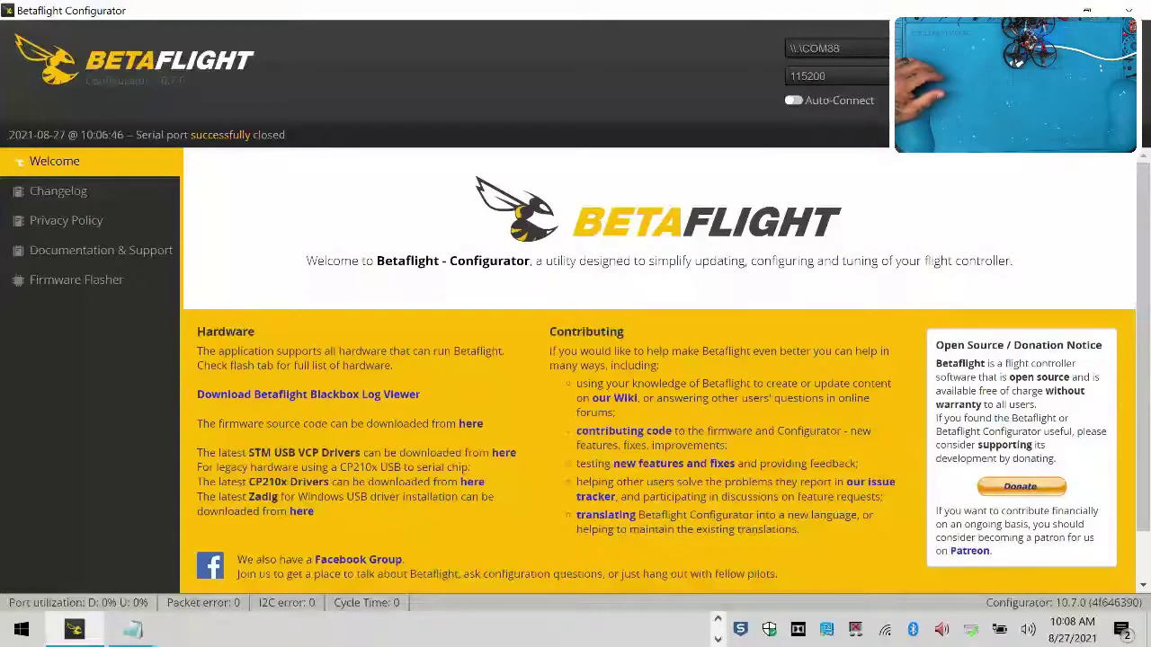
Step: Open the flight controller's CLI and run the diff command
scroll(27, 432, "down", 2)
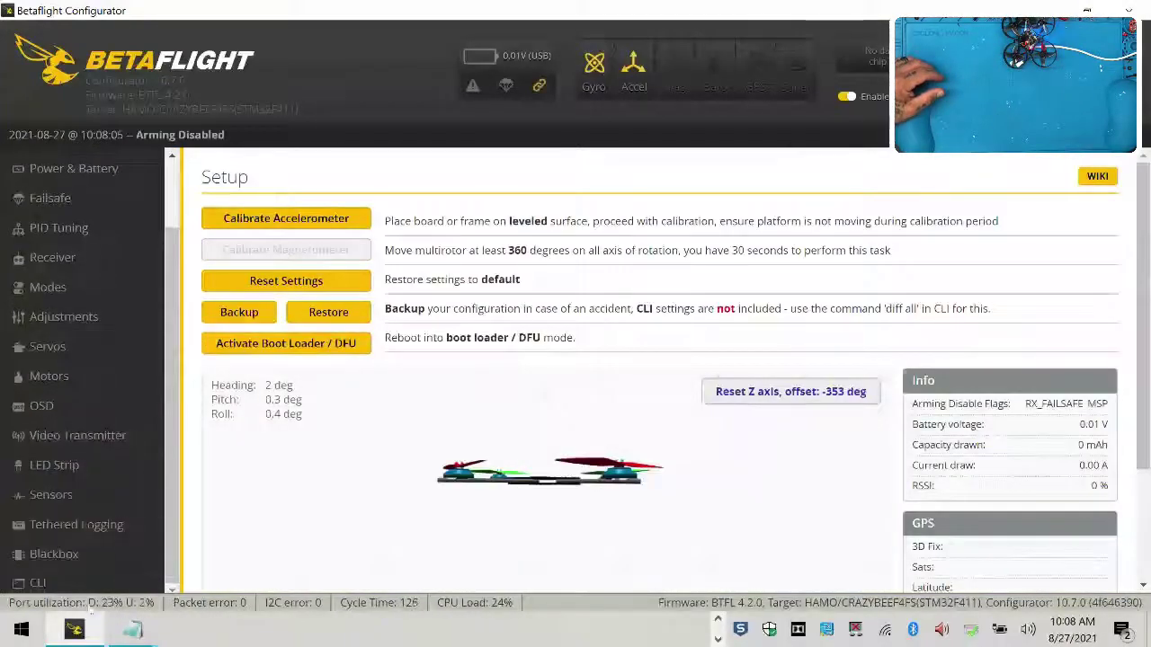
left_click(37, 583)
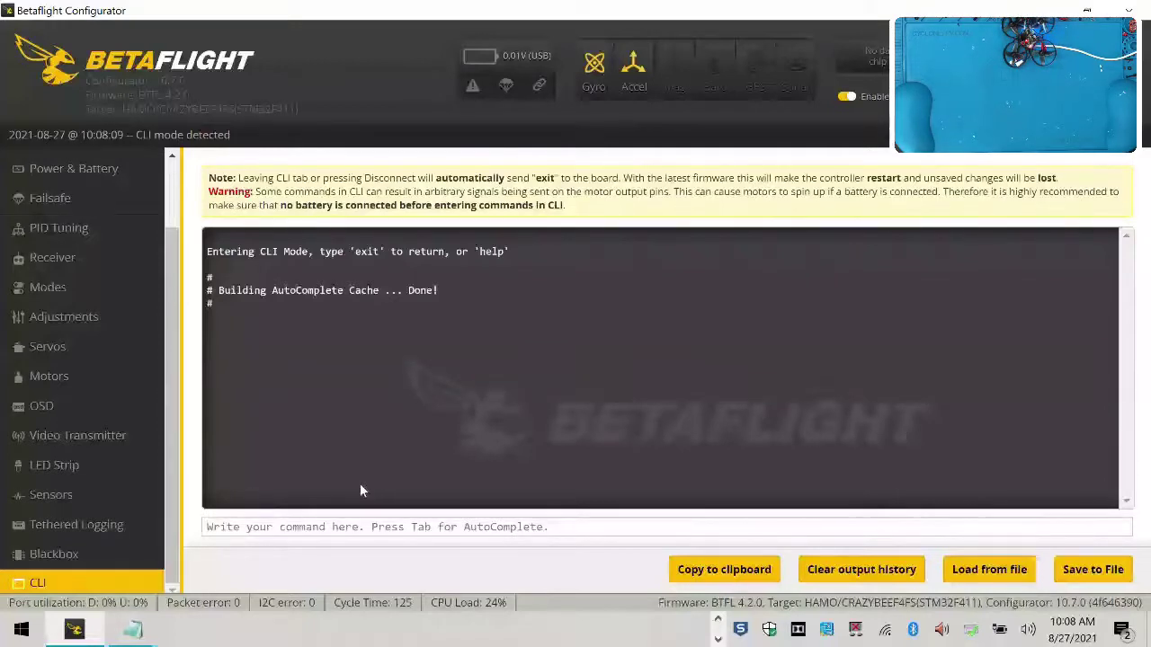
type("diff")
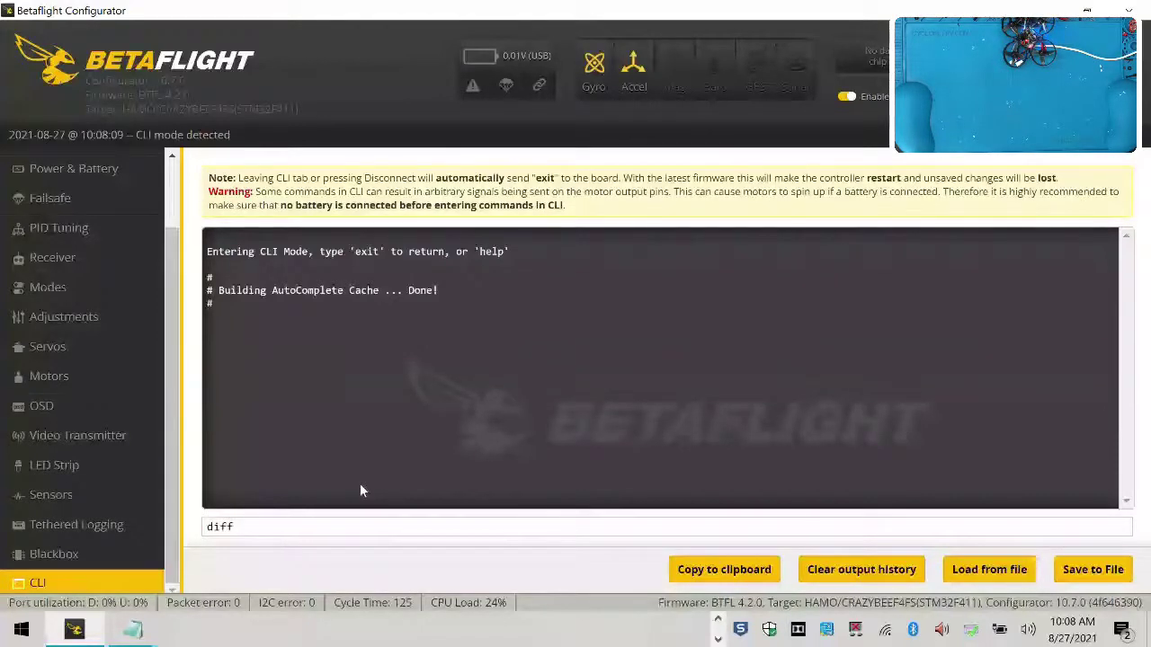
key("Return")
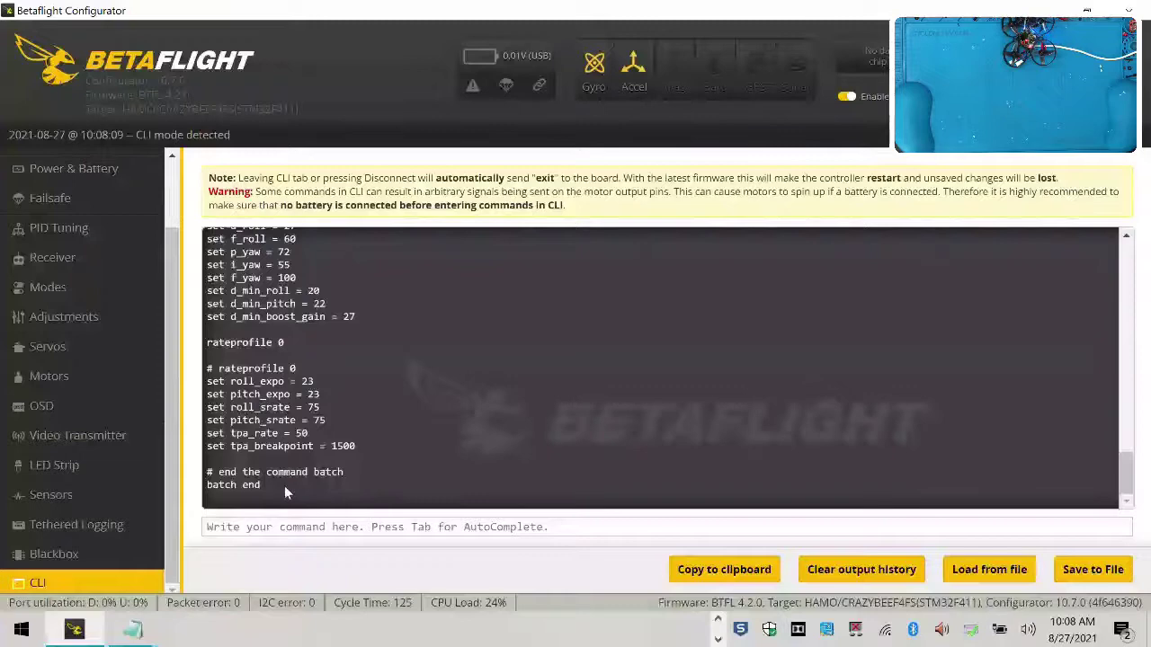
Step: Copy the whole diff output from the CLI and paste it into a new Notepad document
left_click_drag(284, 486, 209, 306)
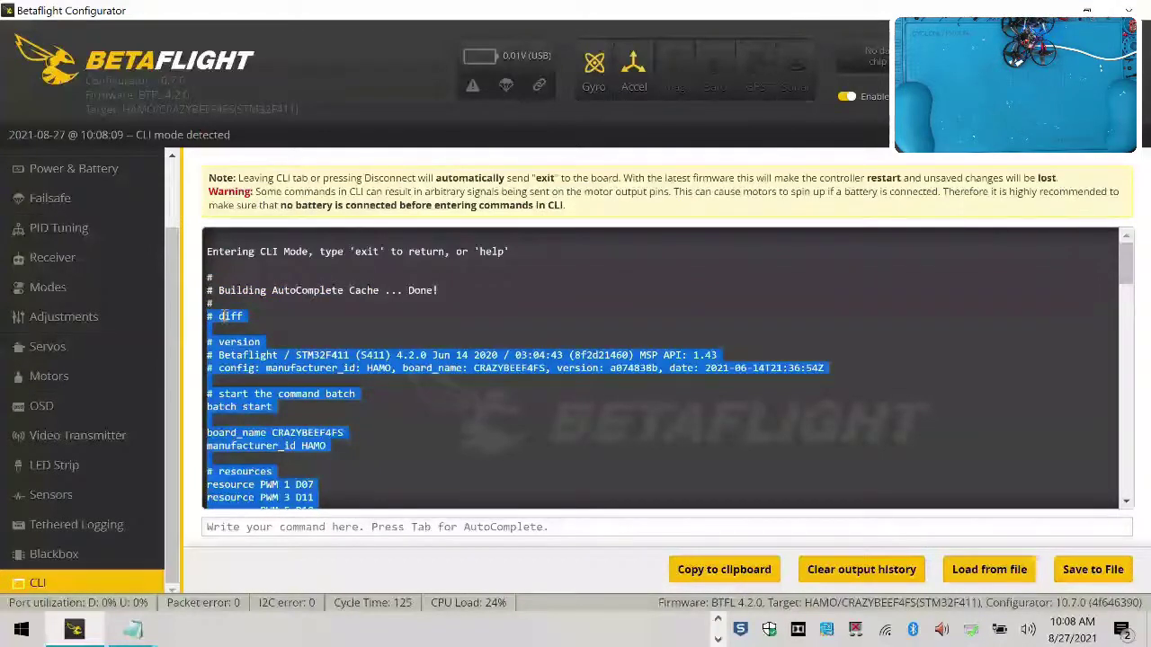
right_click(223, 315)
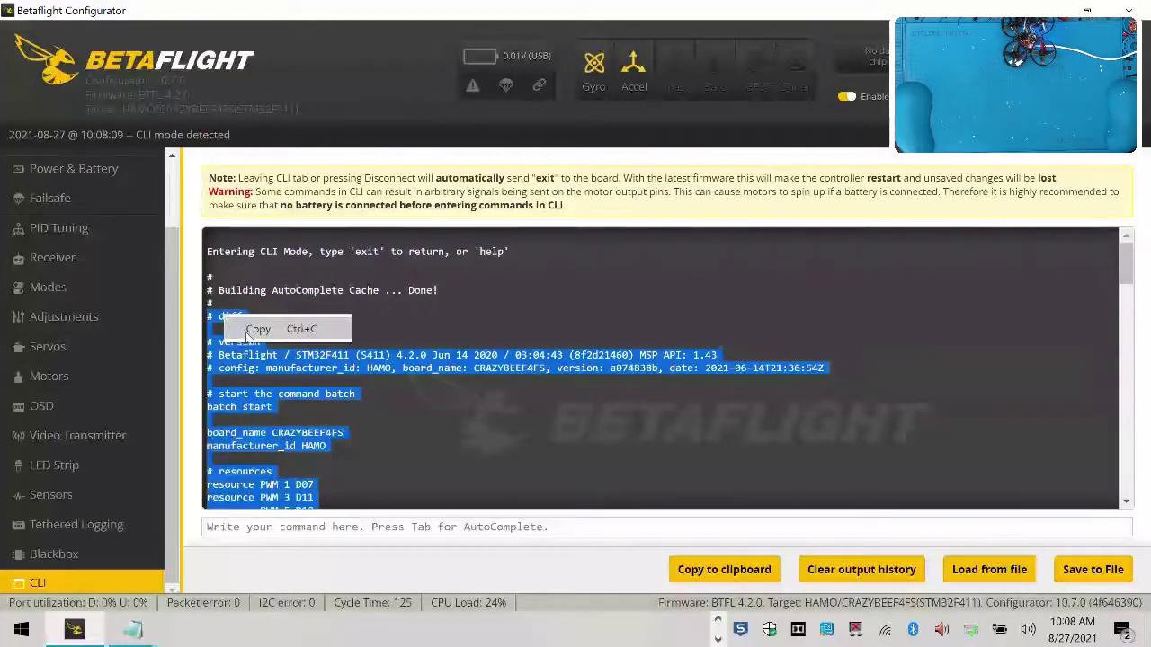
left_click(258, 329)
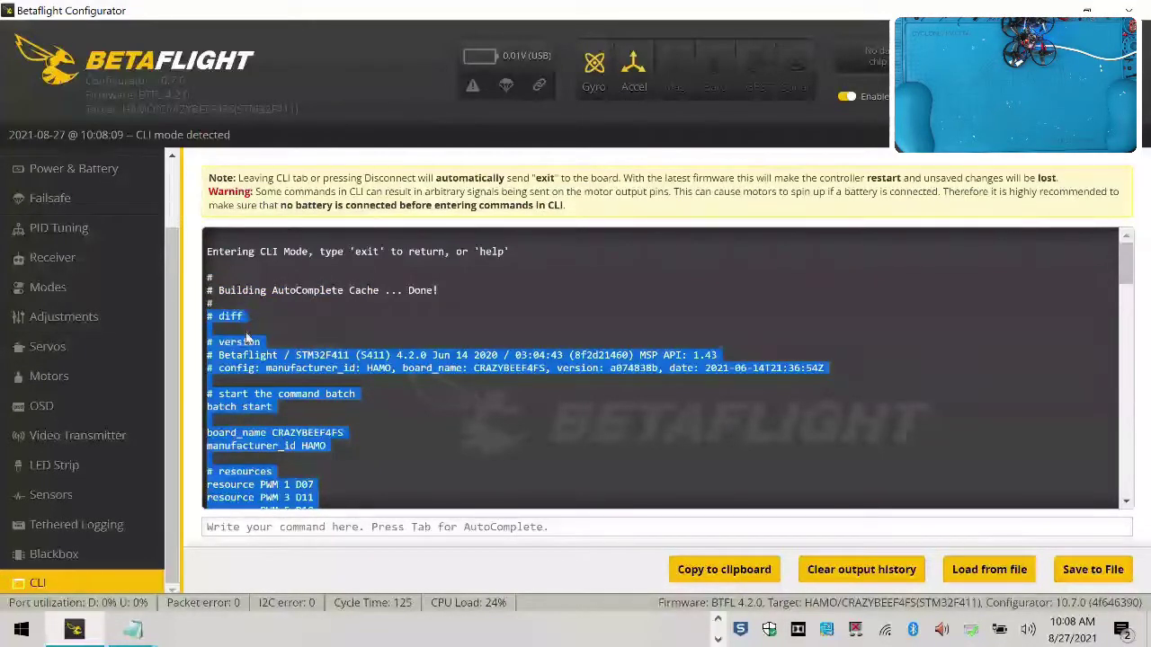
right_click(22, 629)
left_click(72, 542)
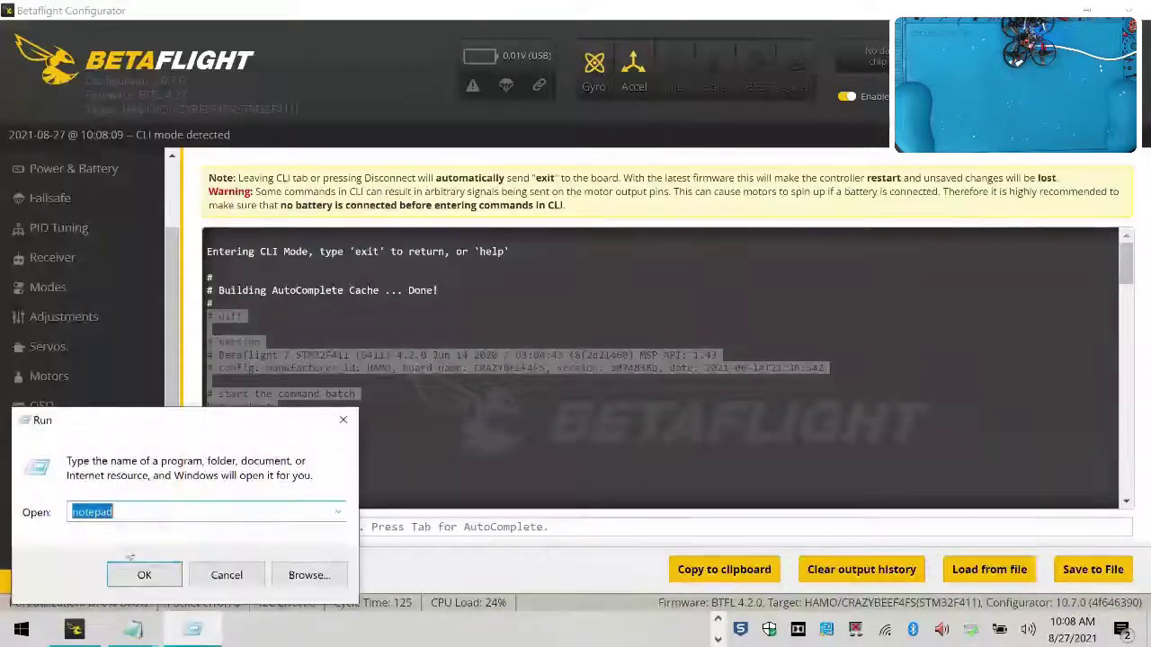
left_click(143, 576)
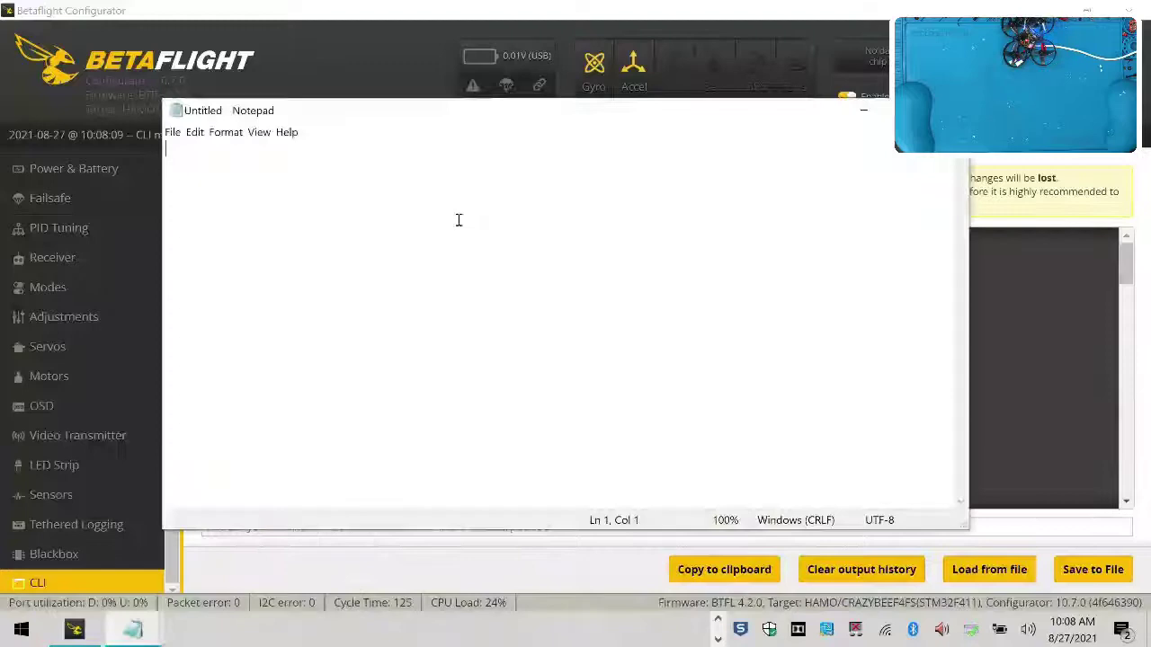
left_click(196, 132)
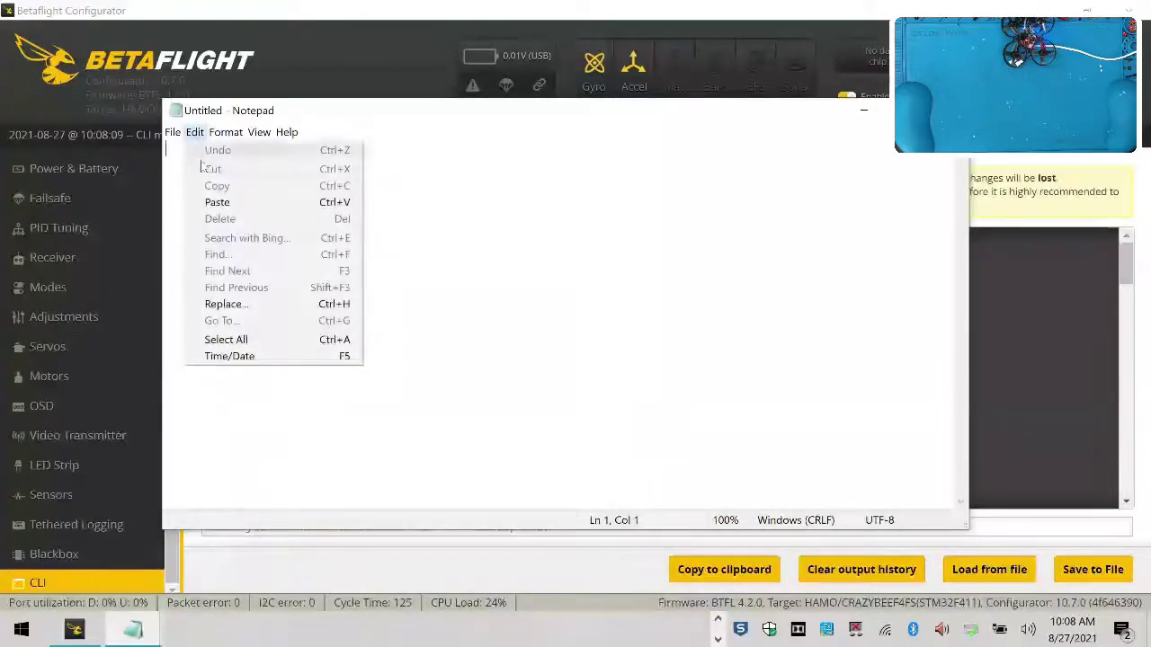
left_click(216, 200)
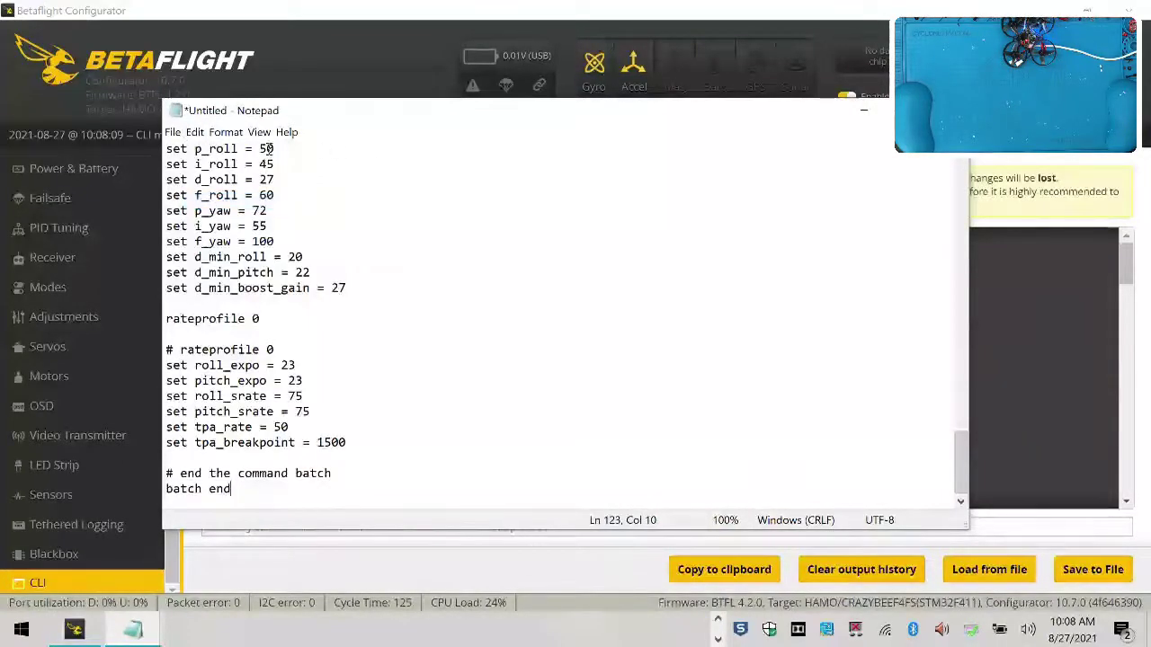
Step: Look at the saved mob7-basic-flysky-factory-diff-file.txt beside the untitled diff document, then minimize the saved file
left_click_drag(321, 124, 467, 87)
left_click(158, 629)
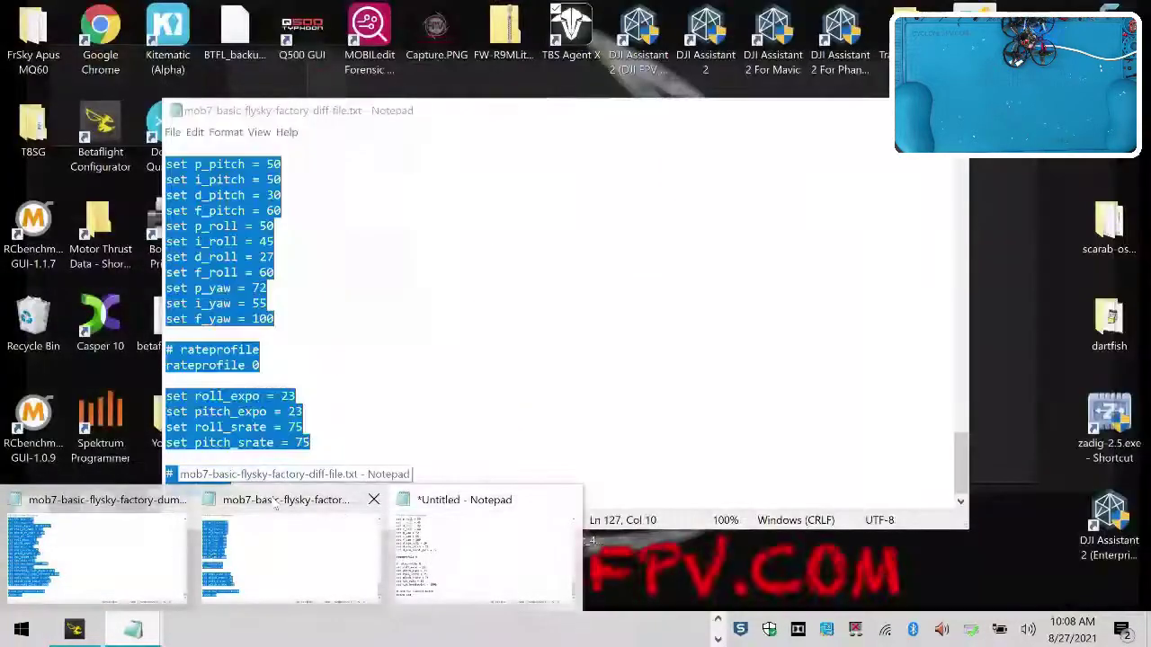
left_click(276, 506)
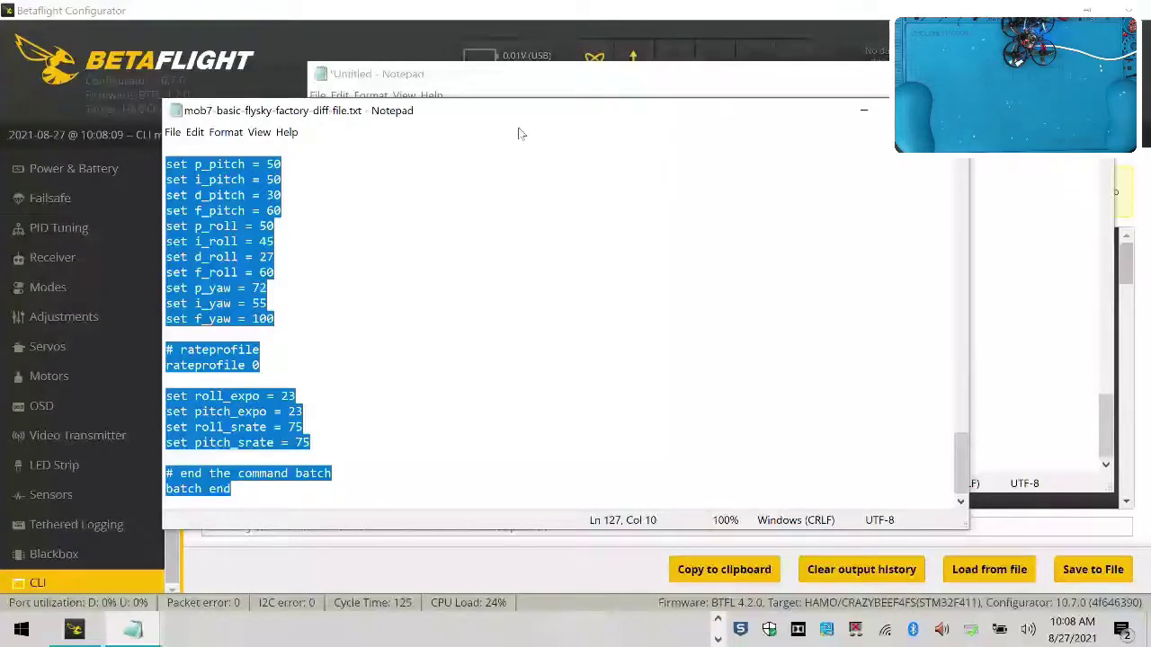
left_click(542, 79)
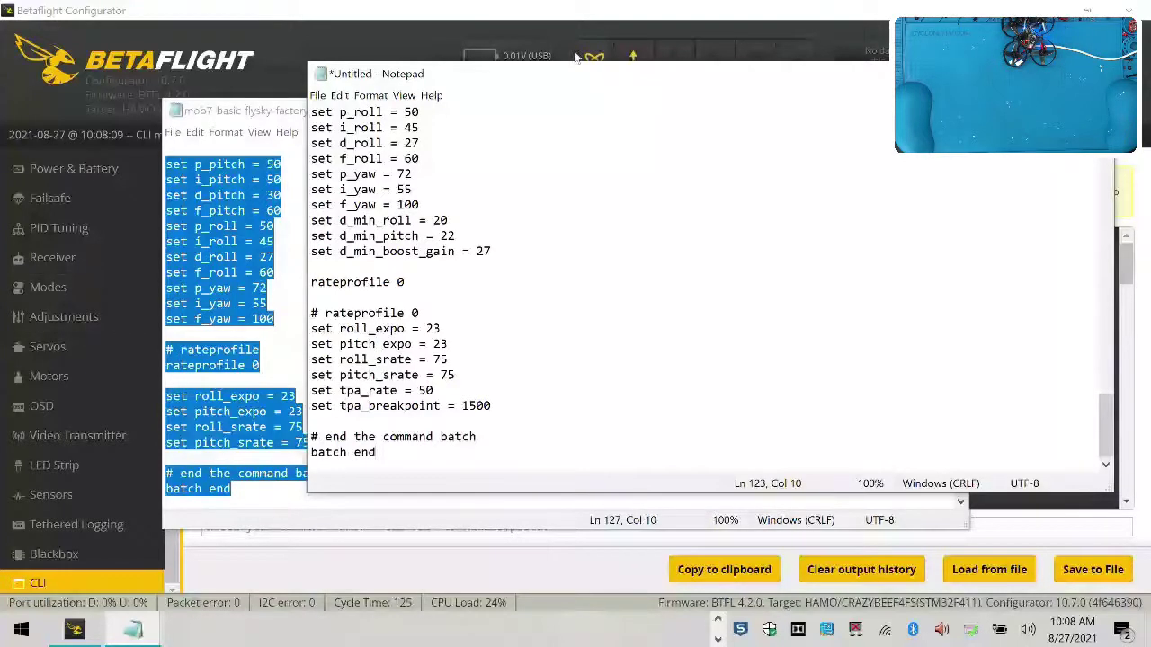
left_click(291, 118)
left_click(861, 113)
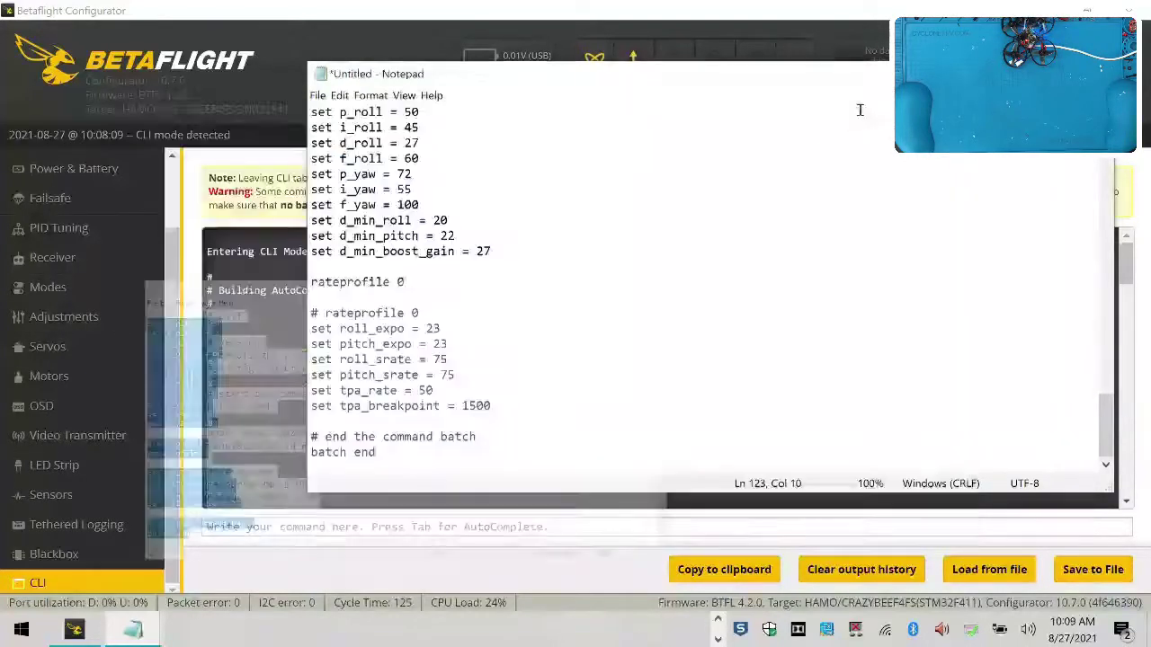
Step: Return to the Betaflight Configurator CLI and run the dump command
left_click(269, 286)
scroll(345, 427, "down", 15)
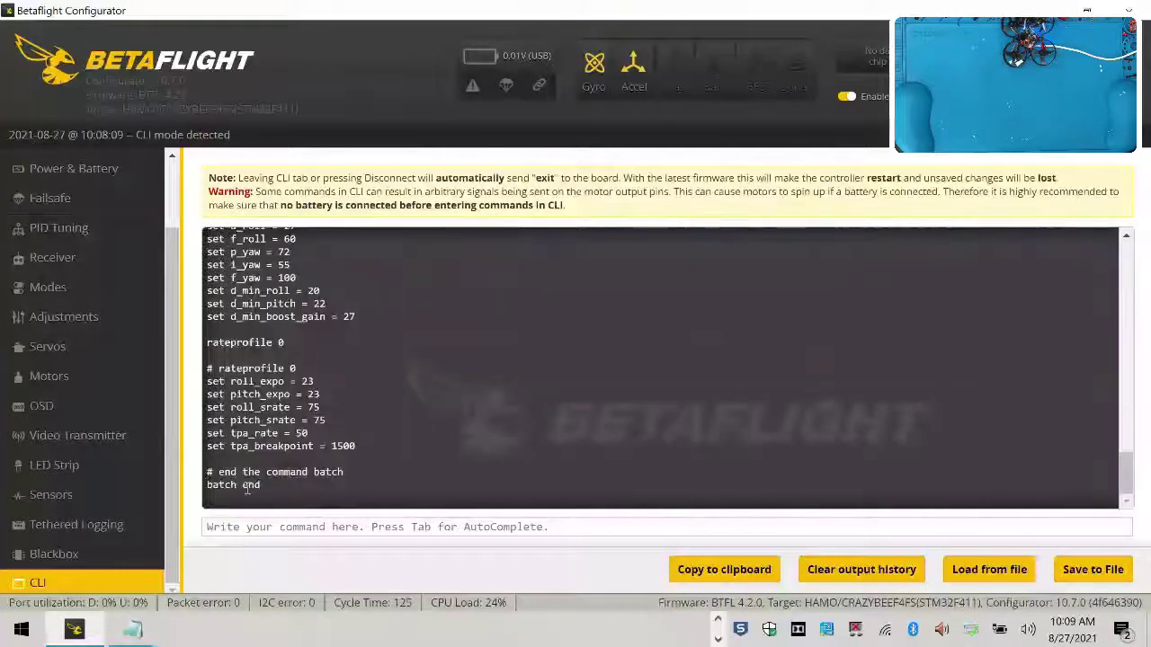
left_click(244, 525)
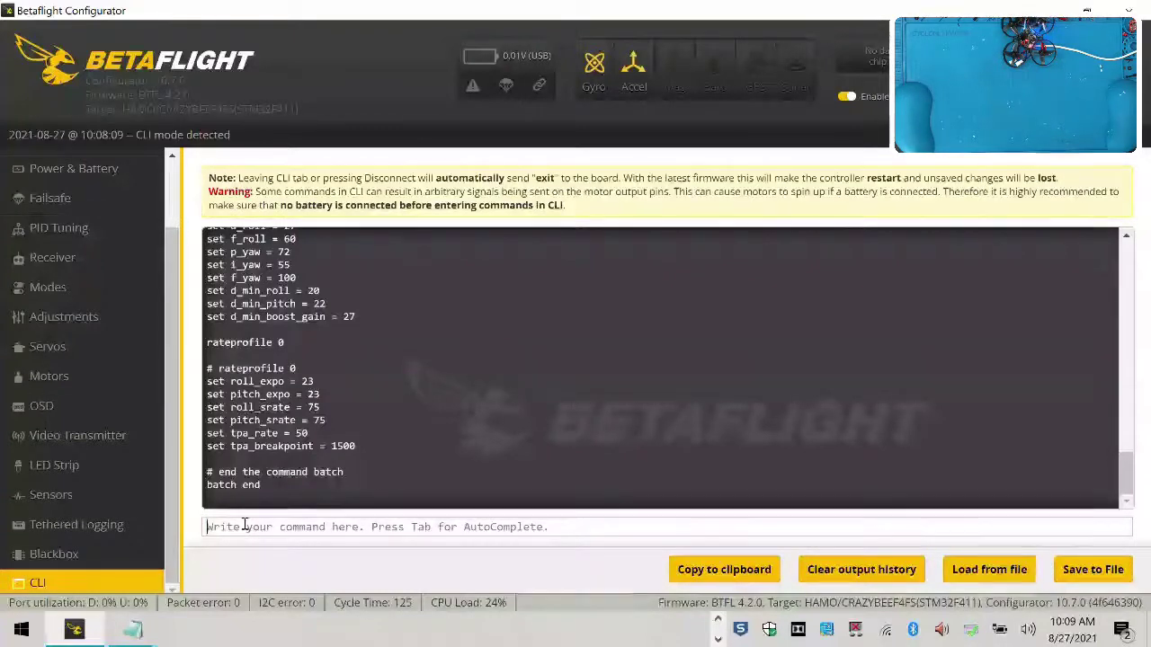
type("d")
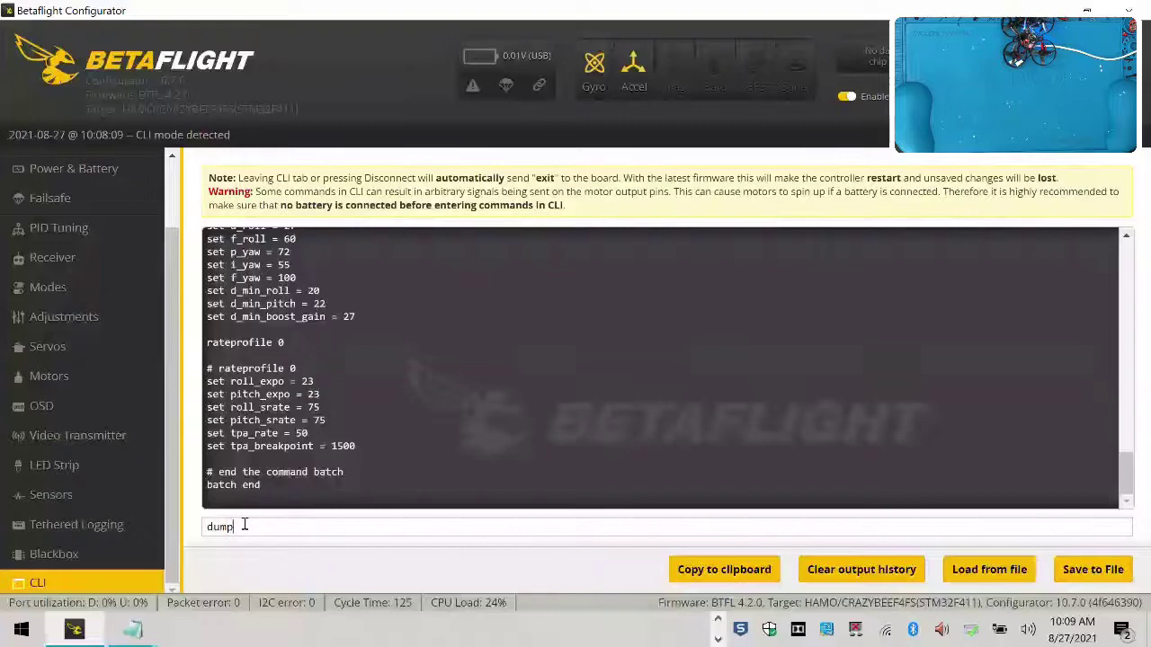
type("ump")
key("Return")
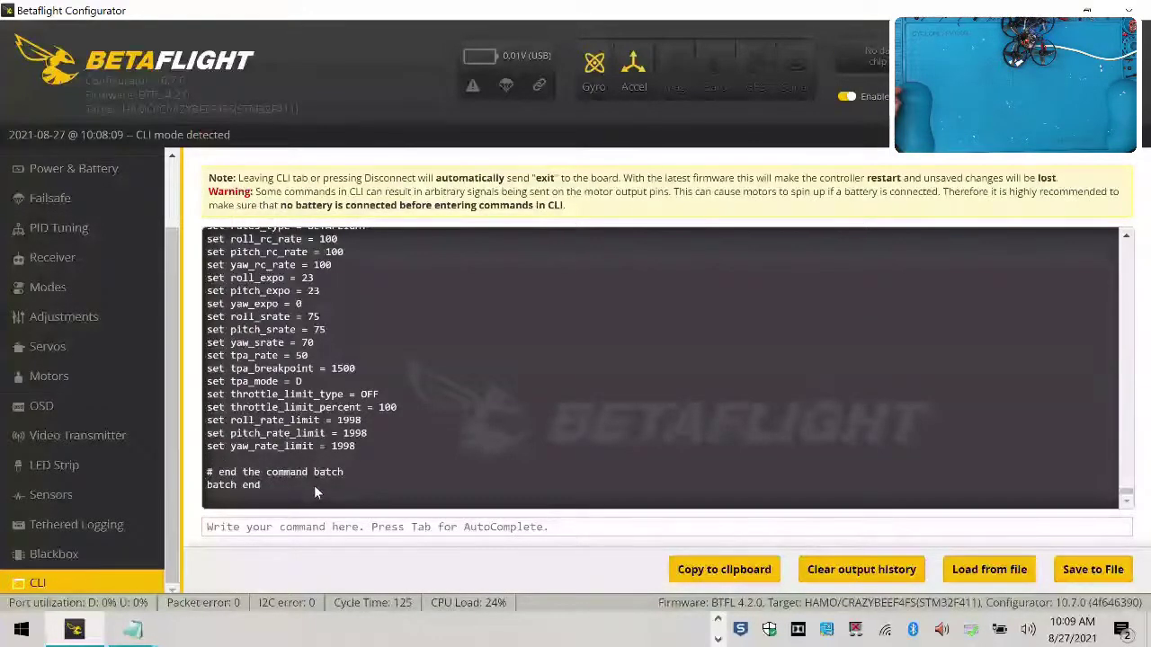
Step: Select the whole dump output, from its closing batch end line back to the # dump line, and copy it
left_click_drag(314, 485, 202, 250)
scroll(382, 310, "up", 3)
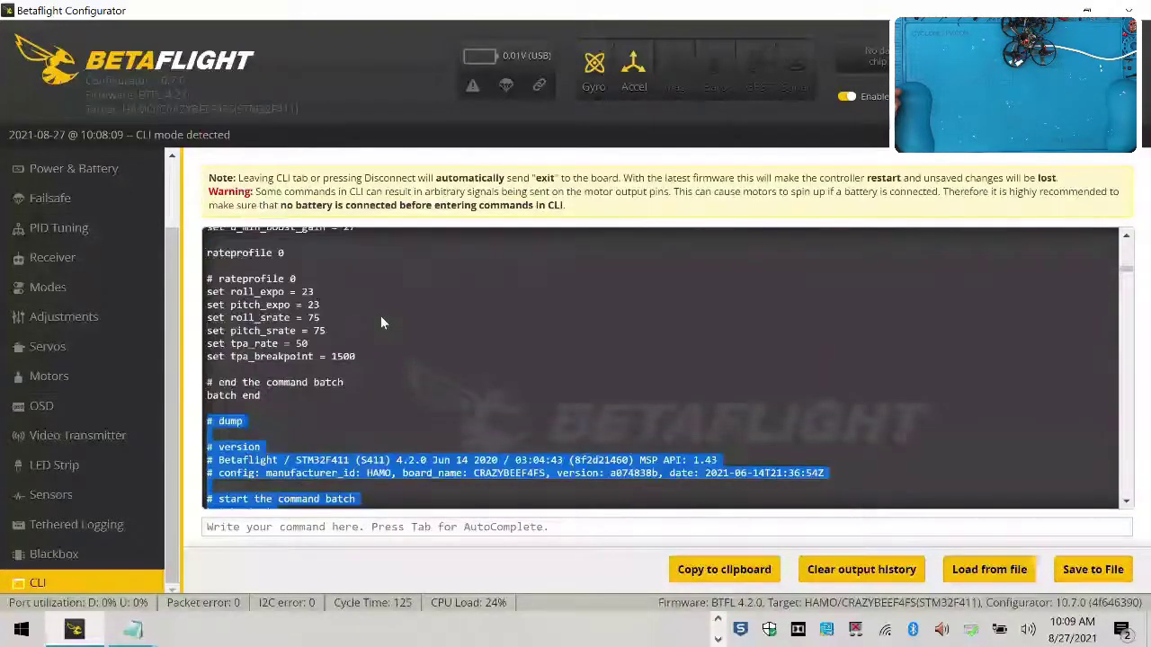
scroll(324, 350, "down", 2)
scroll(333, 359, "down", 1)
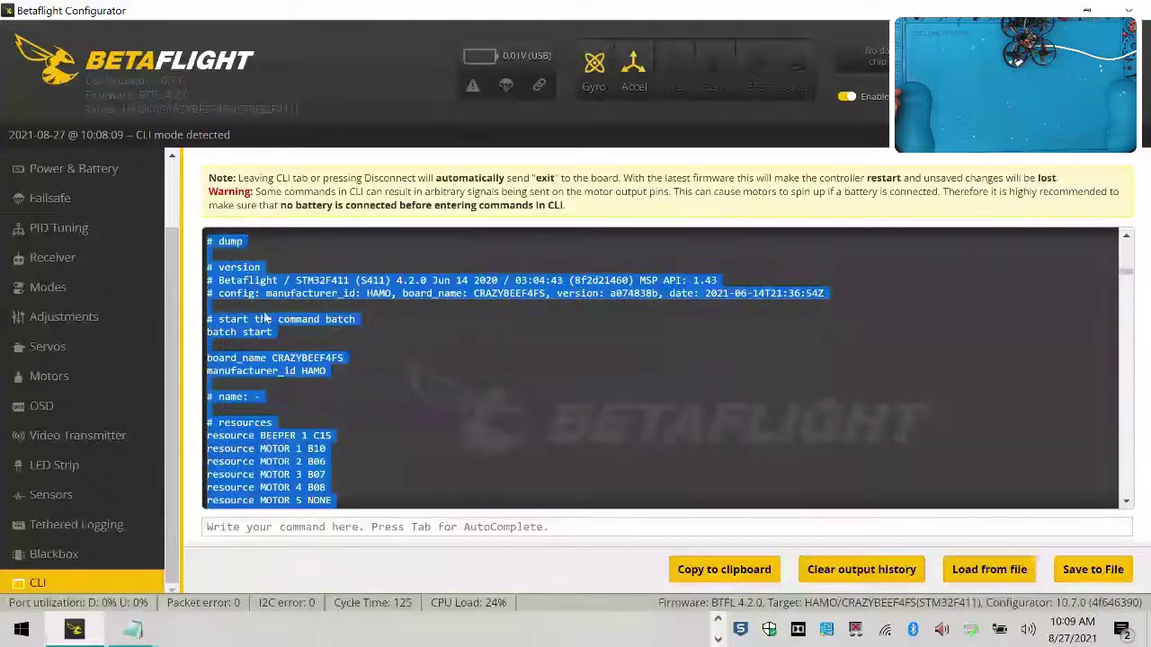
right_click(246, 282)
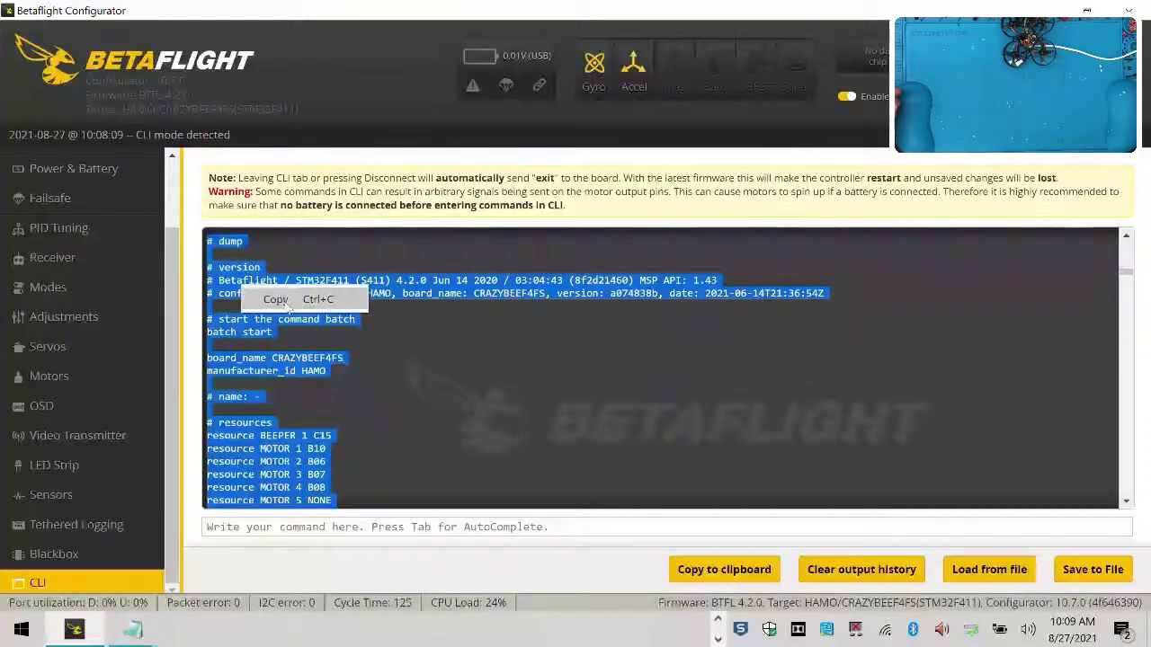
left_click(275, 300)
Step: Open a new blank Notepad document and paste the copied dump output into it
right_click(22, 629)
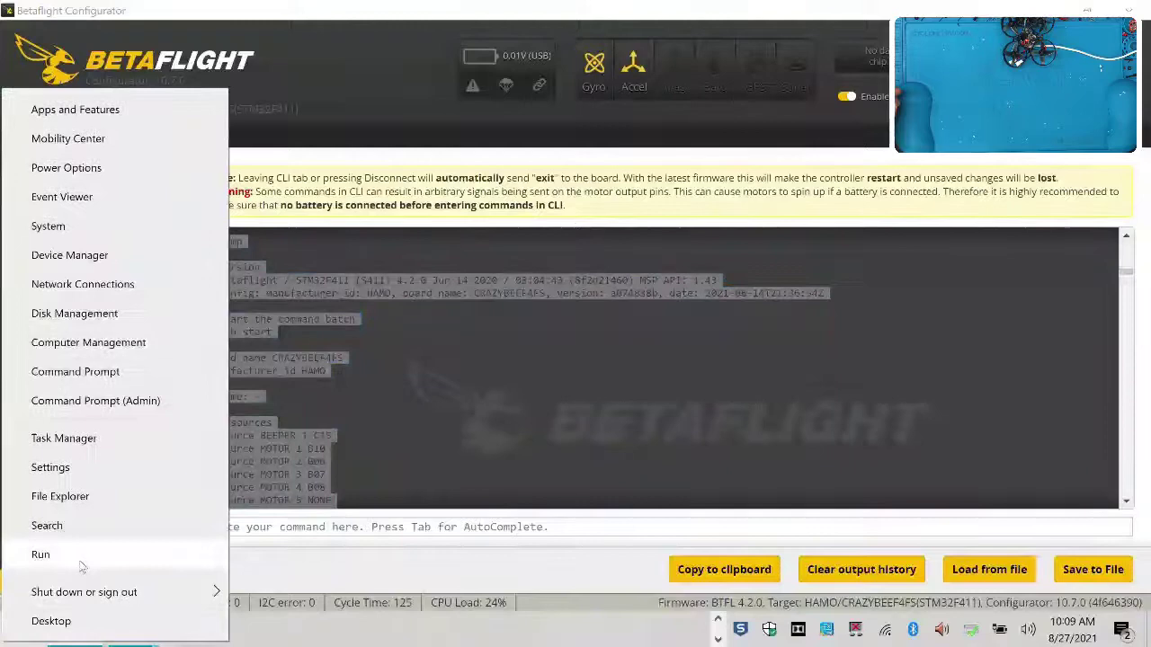
left_click(80, 564)
left_click(144, 576)
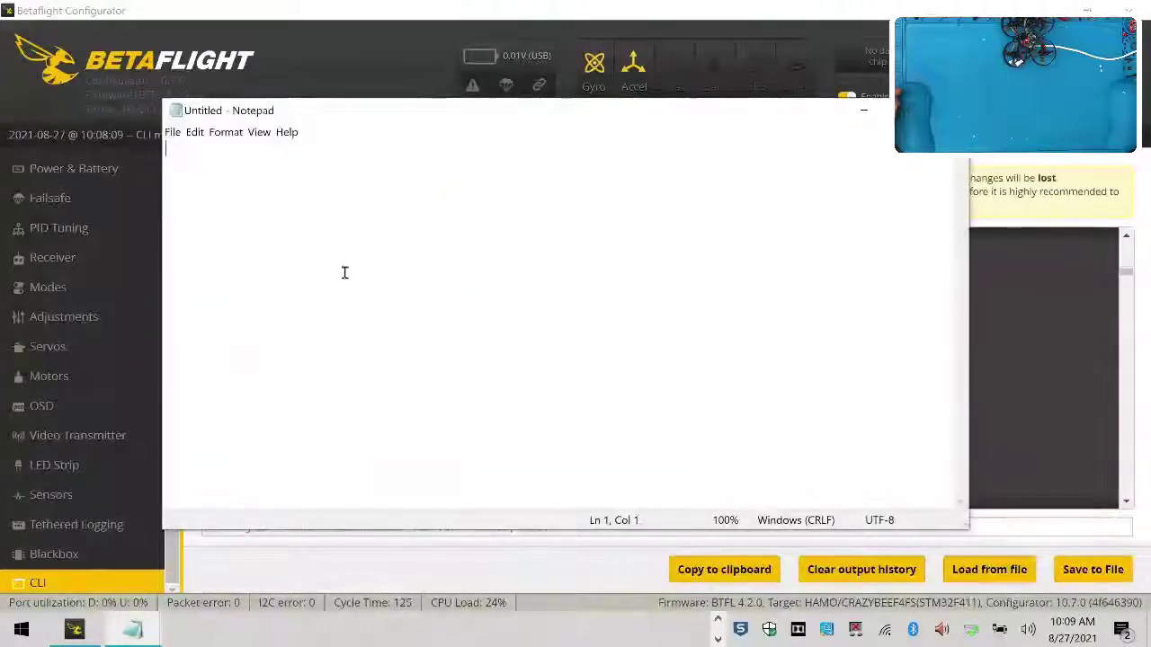
right_click(346, 267)
left_click(436, 328)
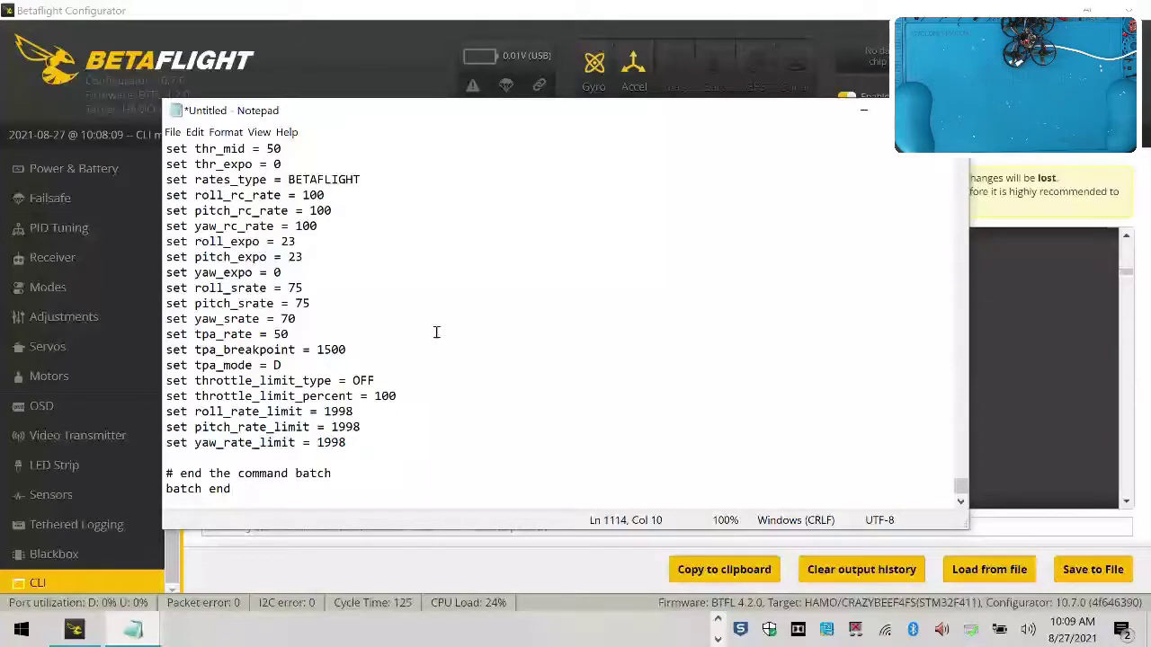
Step: Launch another blank Notepad document, paste the dump output again and review it back to its first line
key("super")
right_click(20, 629)
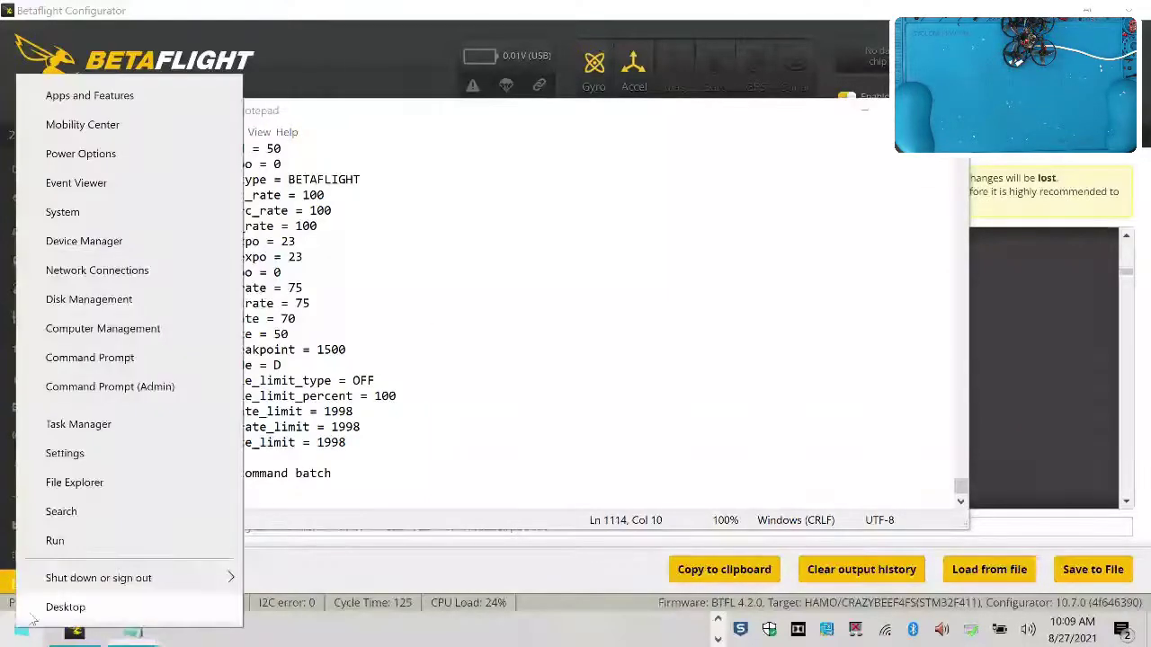
left_click(97, 545)
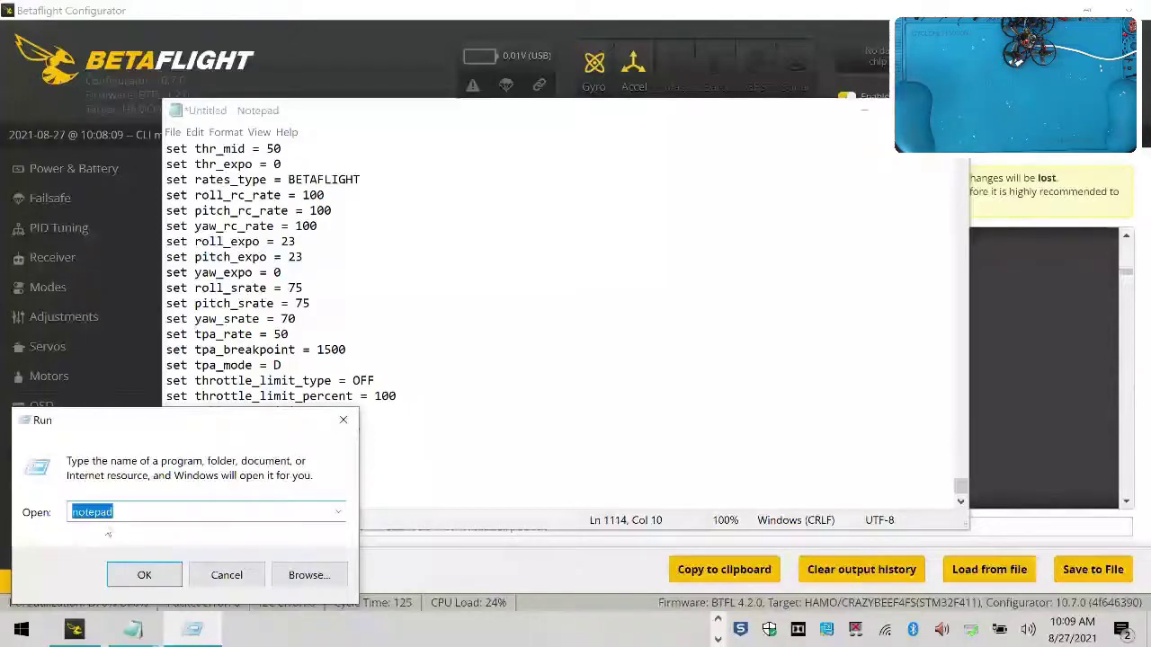
left_click(124, 576)
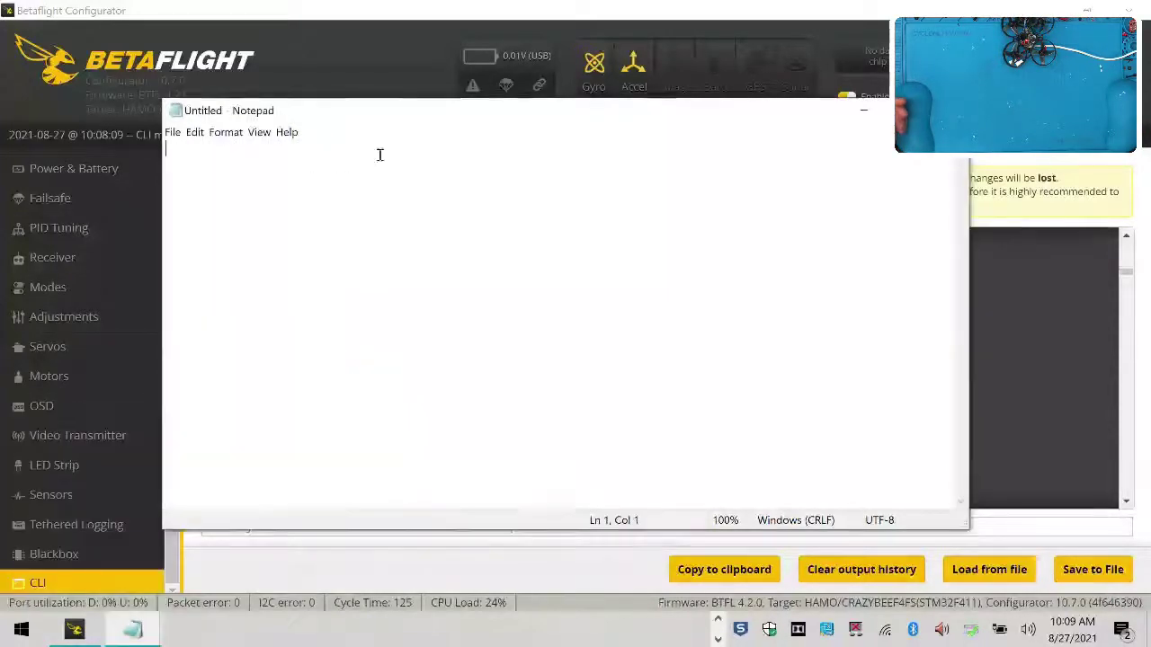
key("ctrl+v")
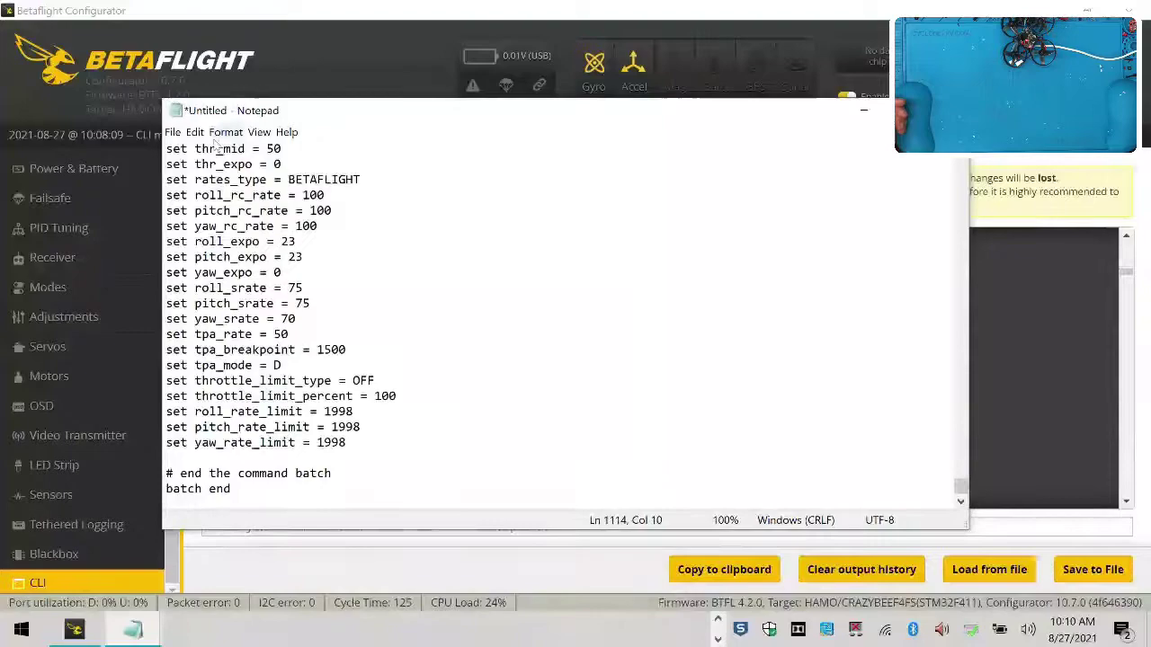
scroll(402, 469, "up", 10)
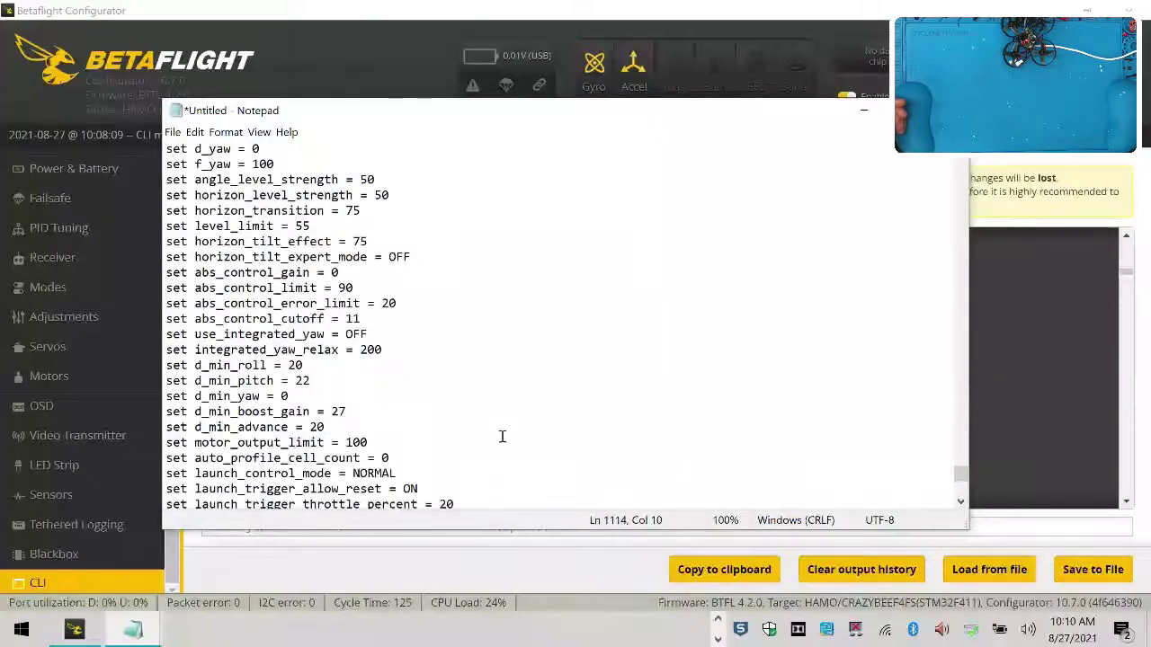
scroll(502, 422, "up", 20)
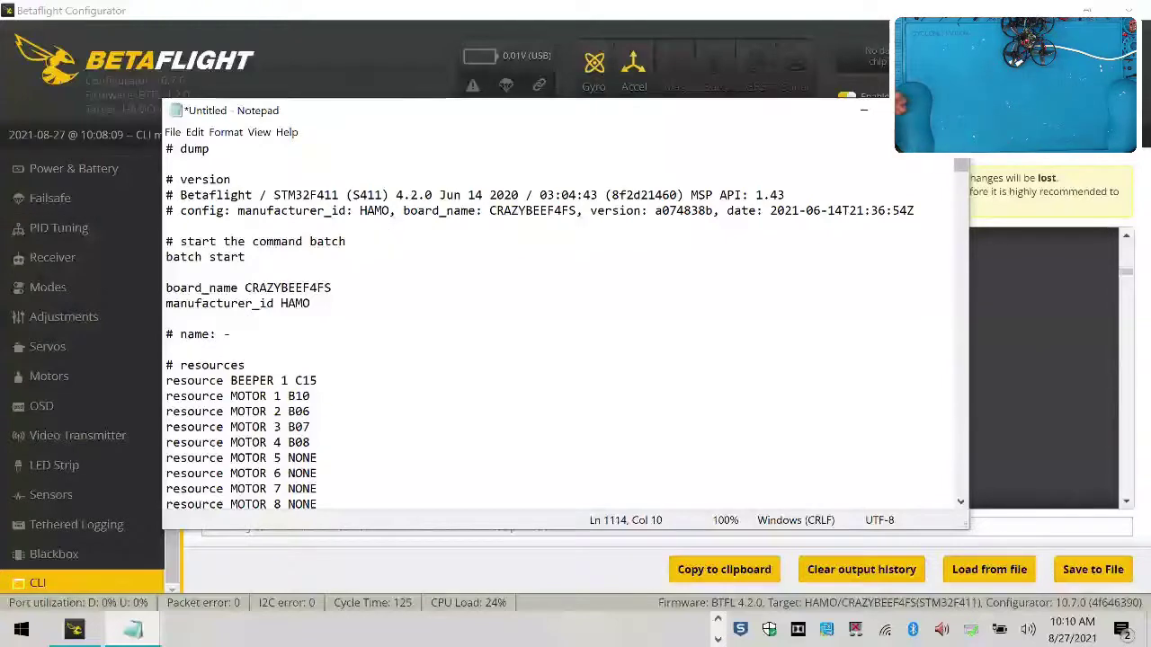
Step: Close the untitled Notepad documents holding the dump and diff output without saving them
left_click(951, 110)
left_click(609, 318)
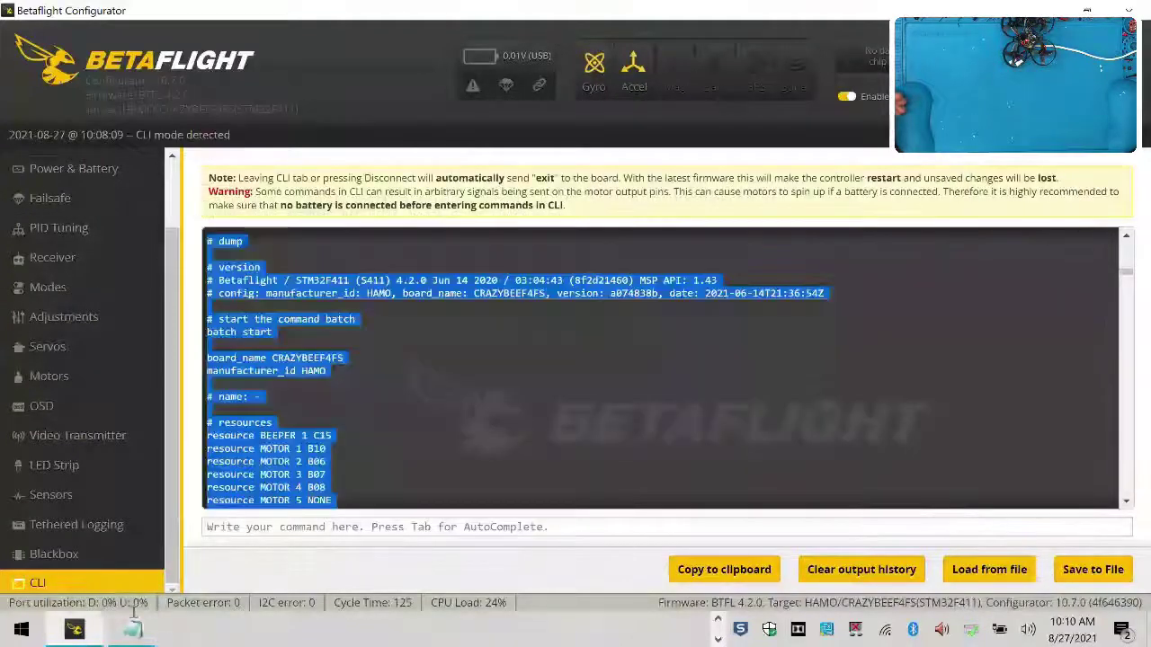
left_click(133, 630)
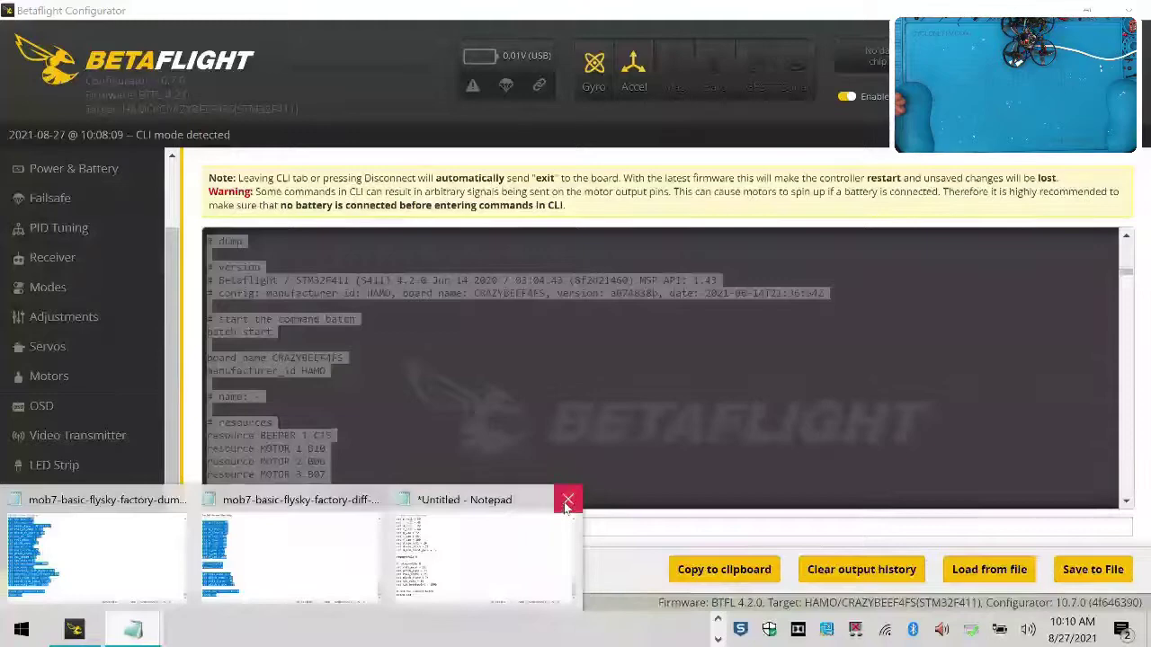
left_click(567, 499)
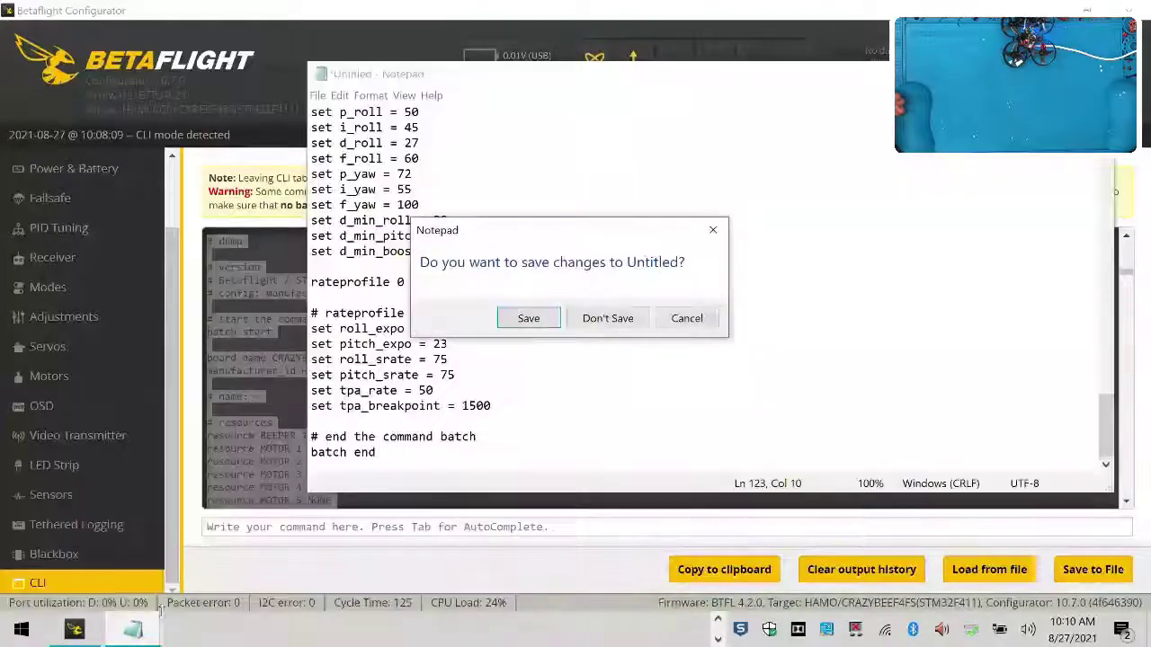
left_click(622, 322)
Step: Bring up the saved mob7-basic-flysky-factory dump and diff text files and arrange their windows side by side
left_click(133, 630)
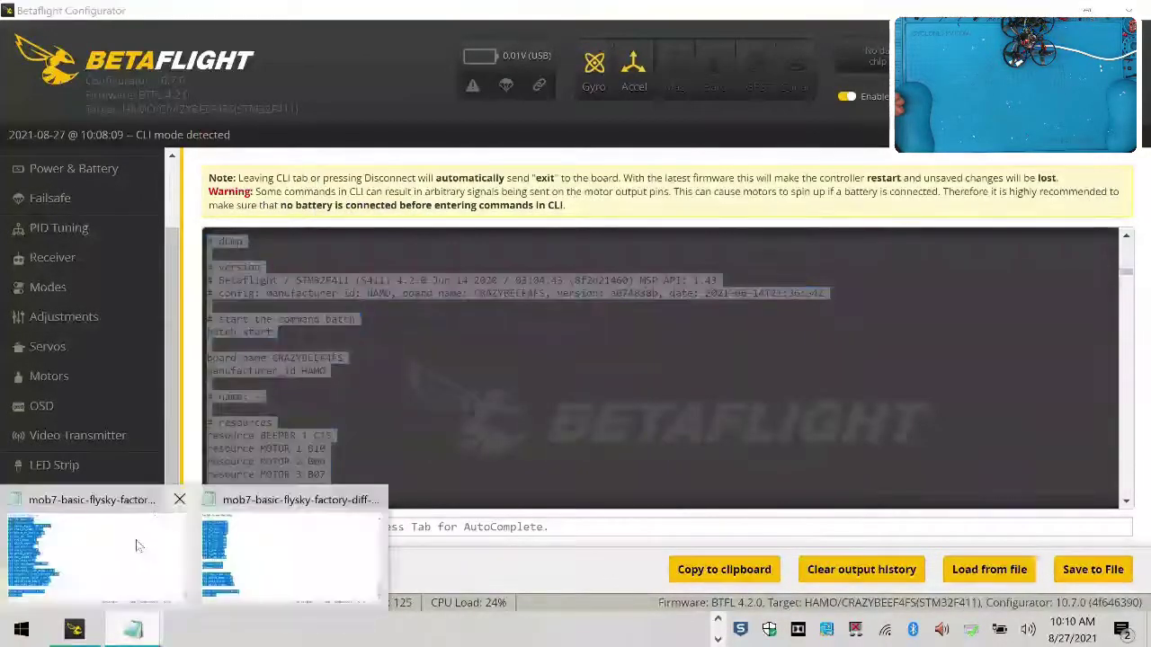
left_click(90, 553)
mouse_move(133, 621)
left_click(259, 558)
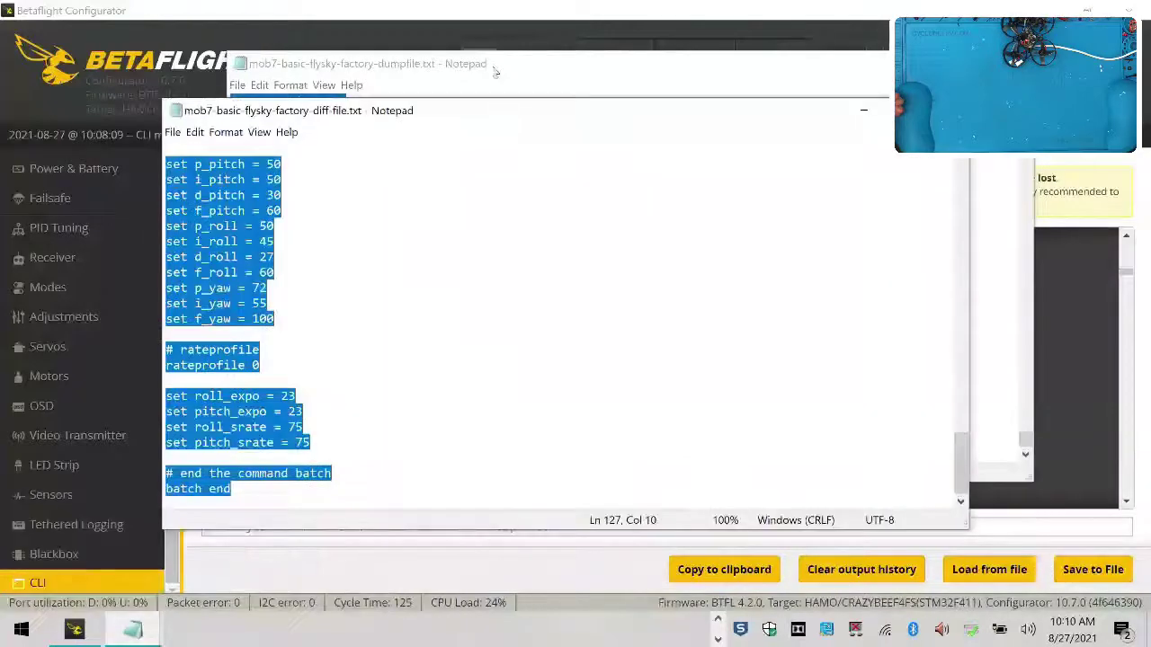
left_click_drag(471, 108, 710, 109)
left_click_drag(409, 66, 185, 36)
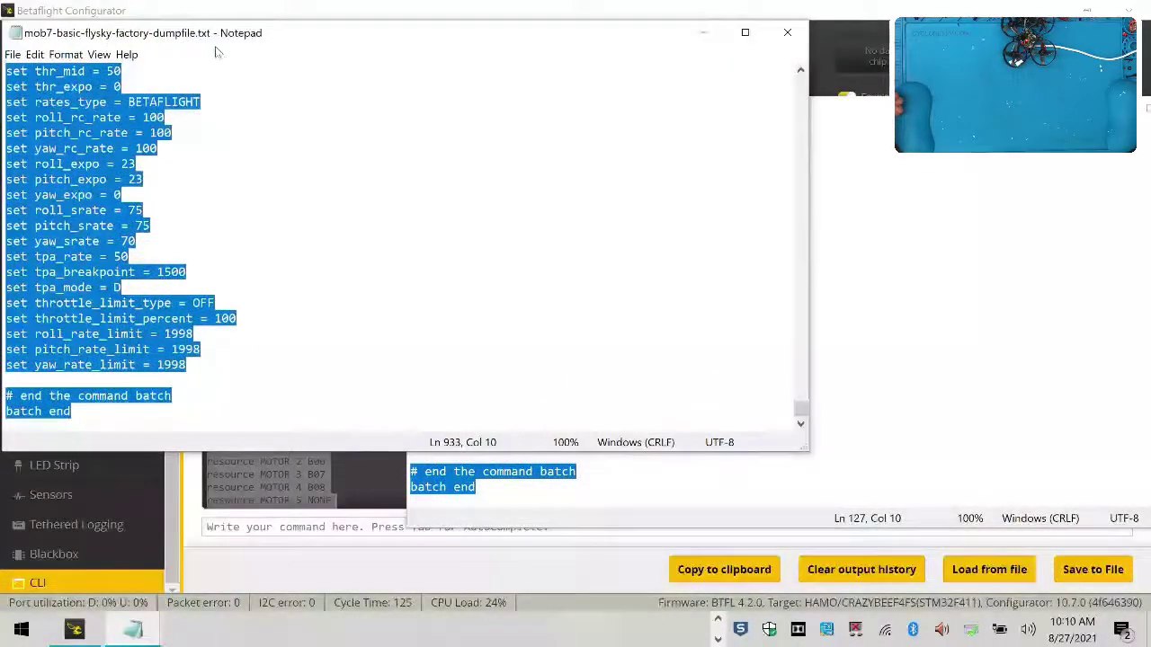
left_click(849, 133)
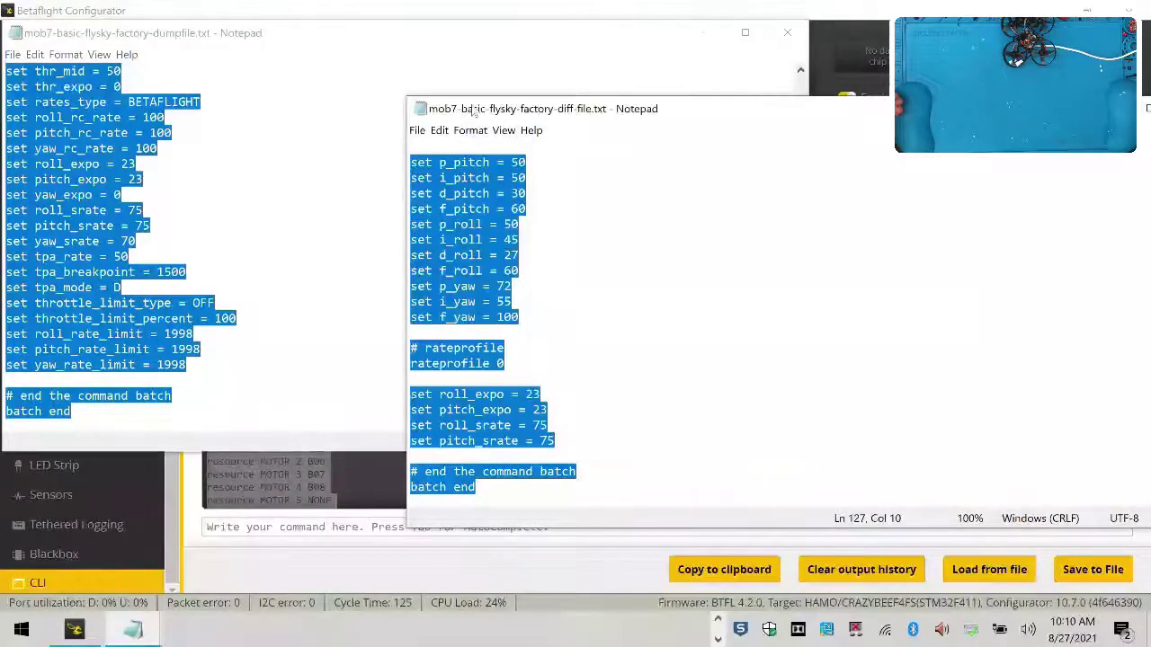
left_click_drag(731, 115, 703, 51)
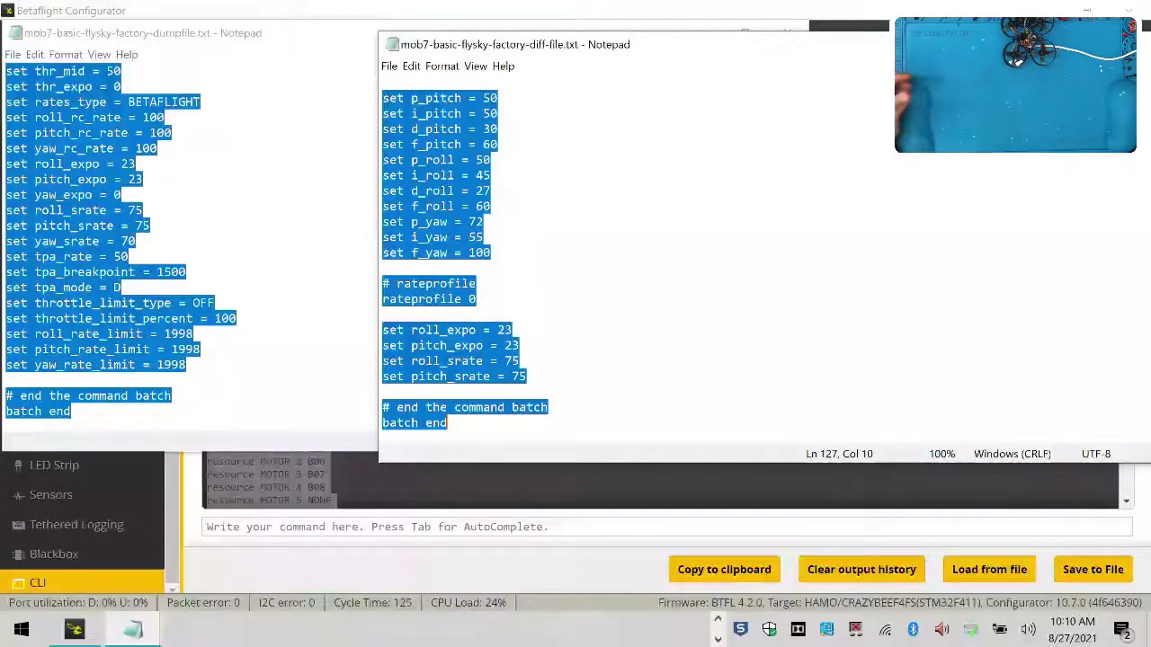
Step: Minimize the diff and dump file windows and open the Firmware Flasher for the disconnected board
key("super+Down")
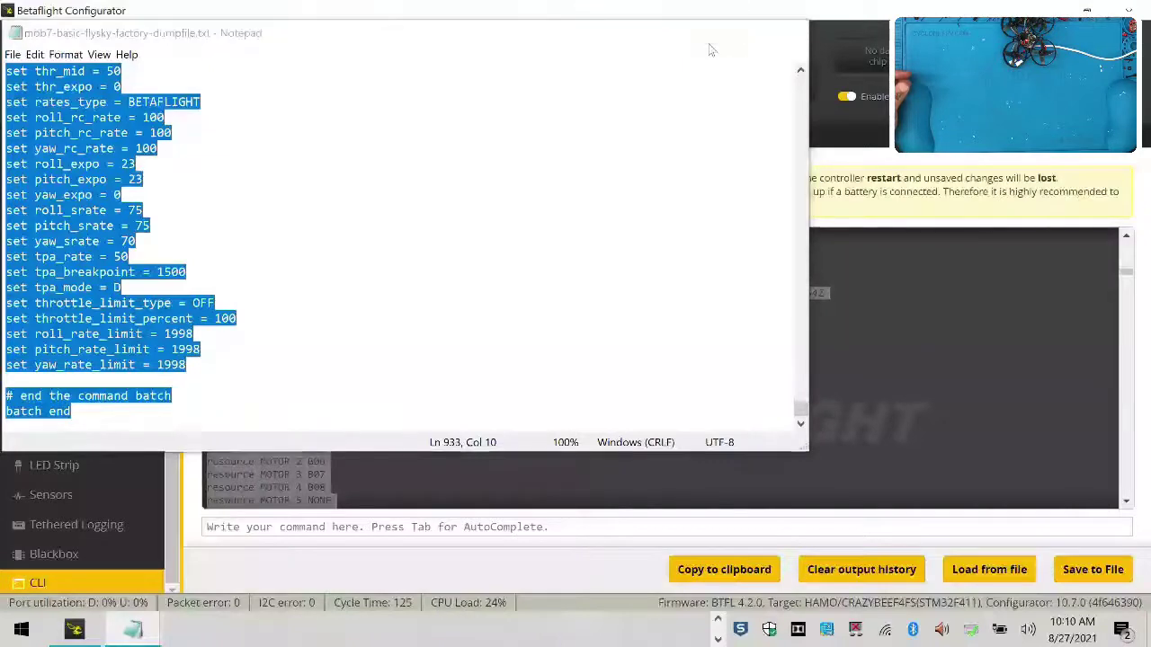
left_click(708, 42)
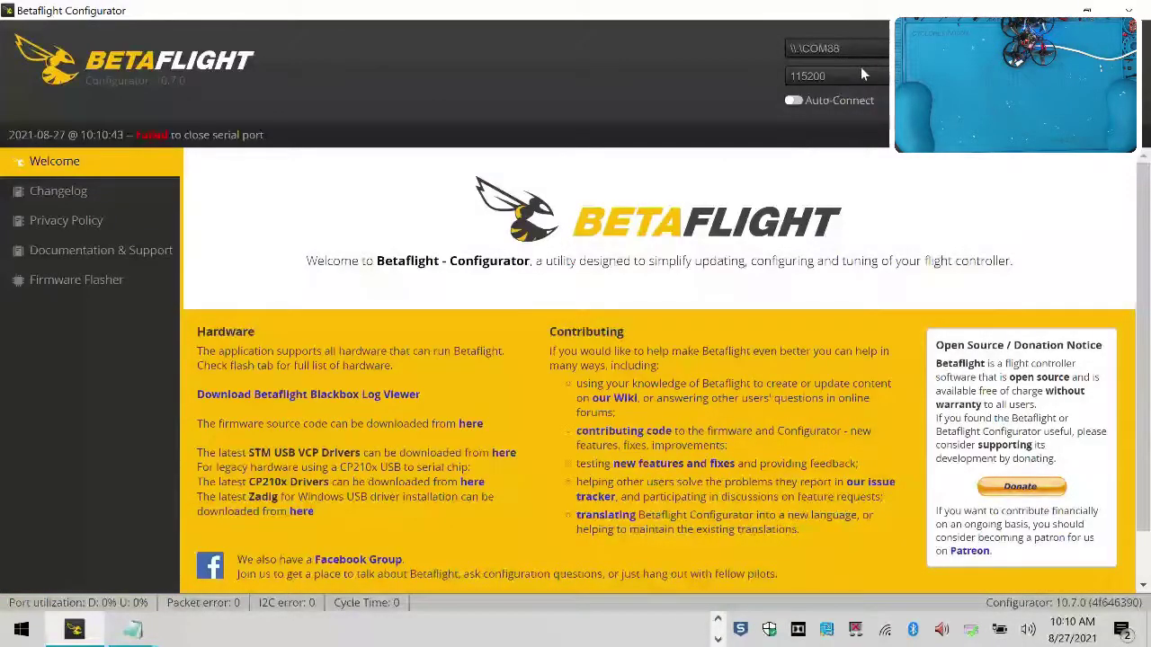
left_click(76, 279)
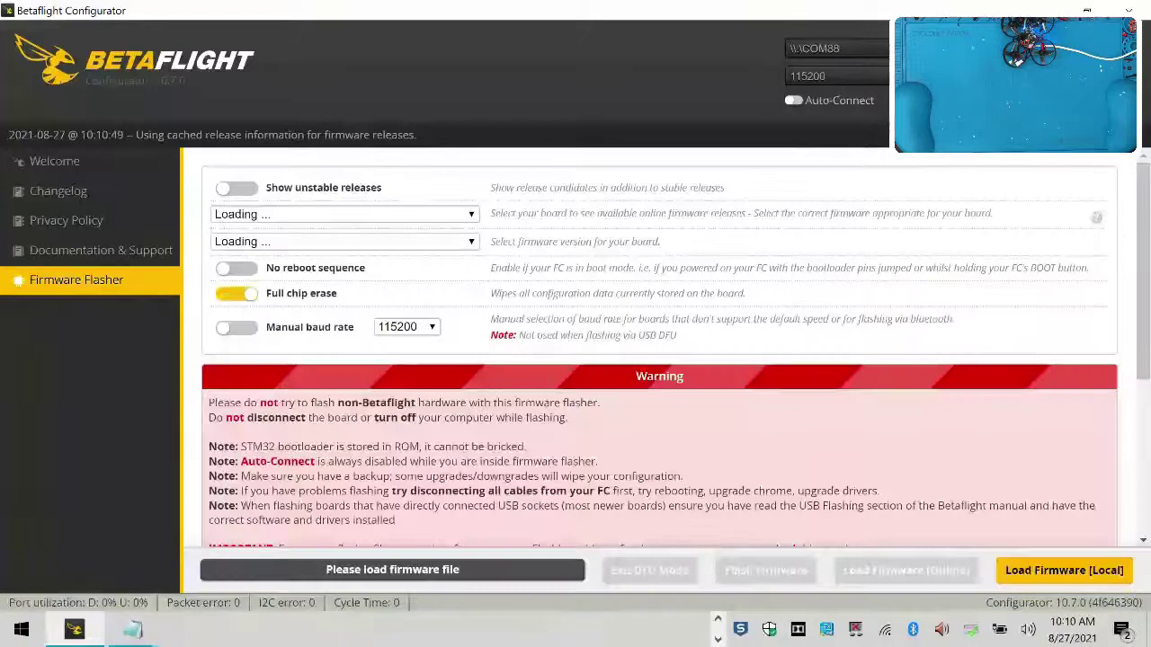
Step: Check the board target and firmware version on the version line of mob7-basic-flysky-factory-dumpfile.txt, and minimize the file
mouse_move(133, 632)
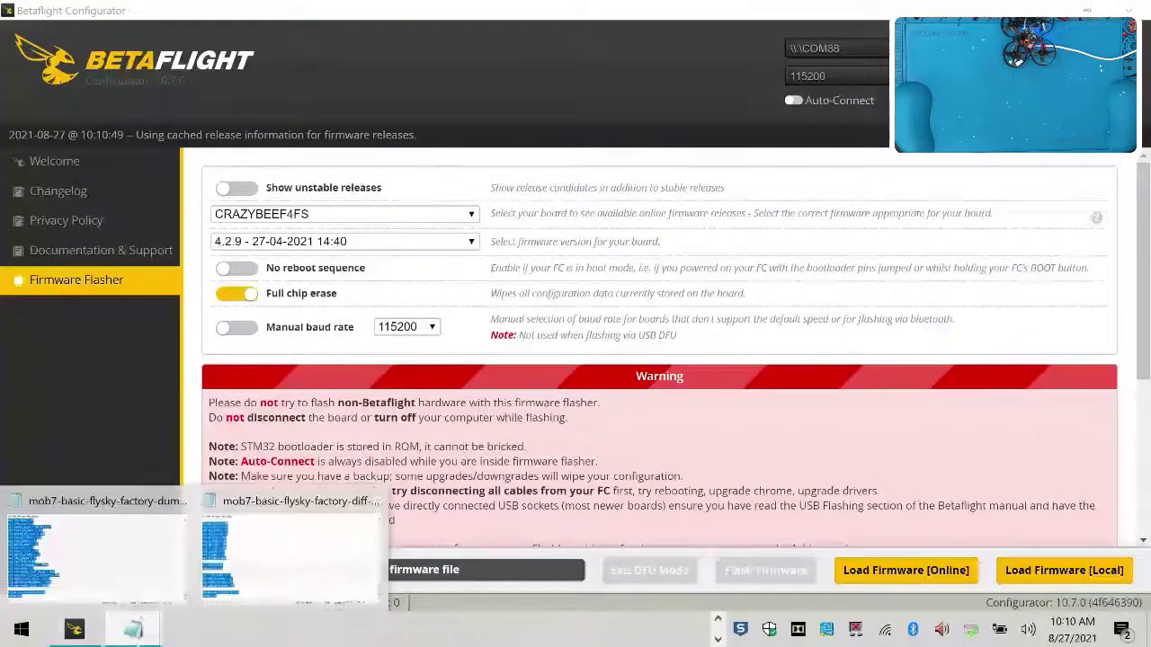
left_click(229, 558)
scroll(236, 350, "up", 20)
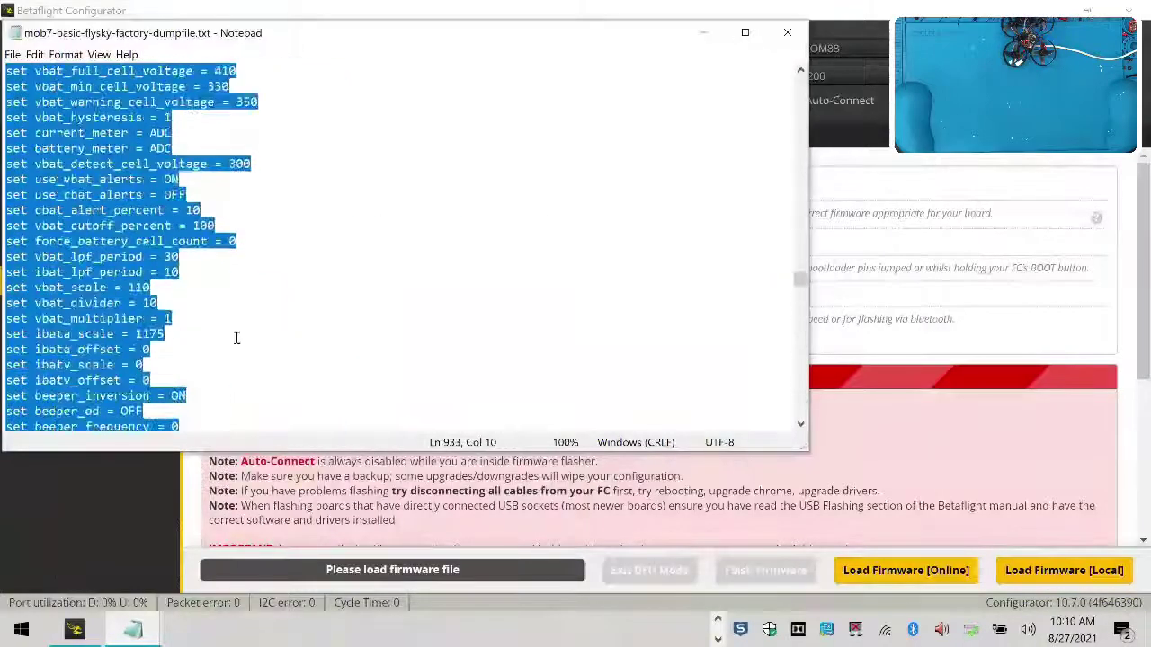
left_click(229, 243)
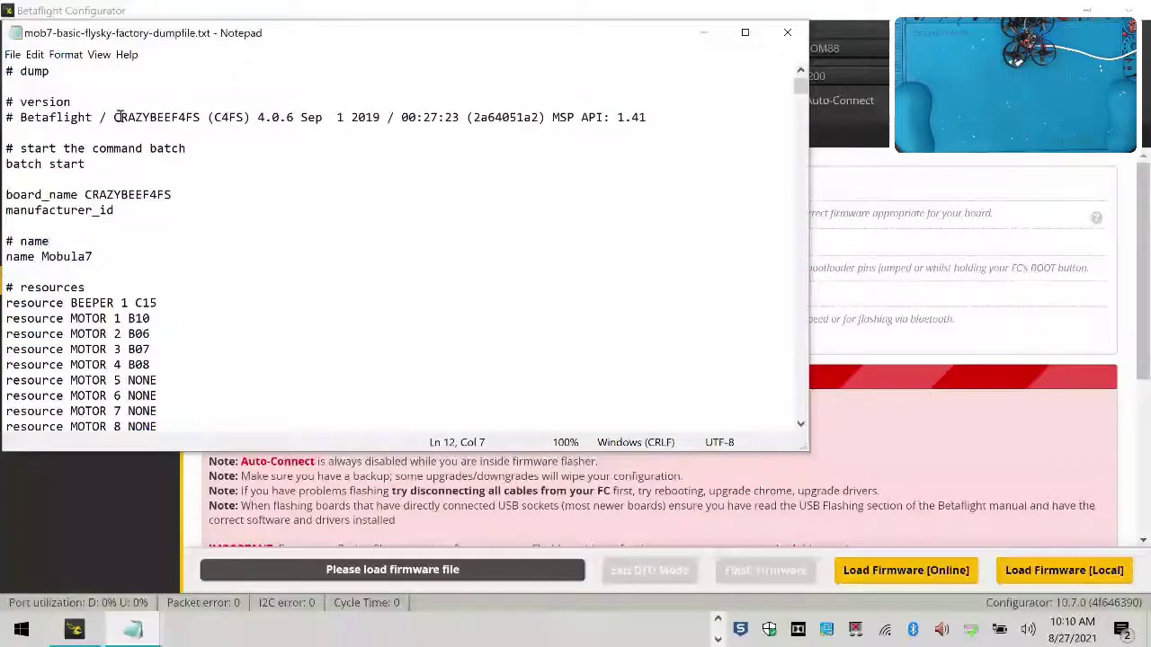
left_click_drag(120, 118, 322, 120)
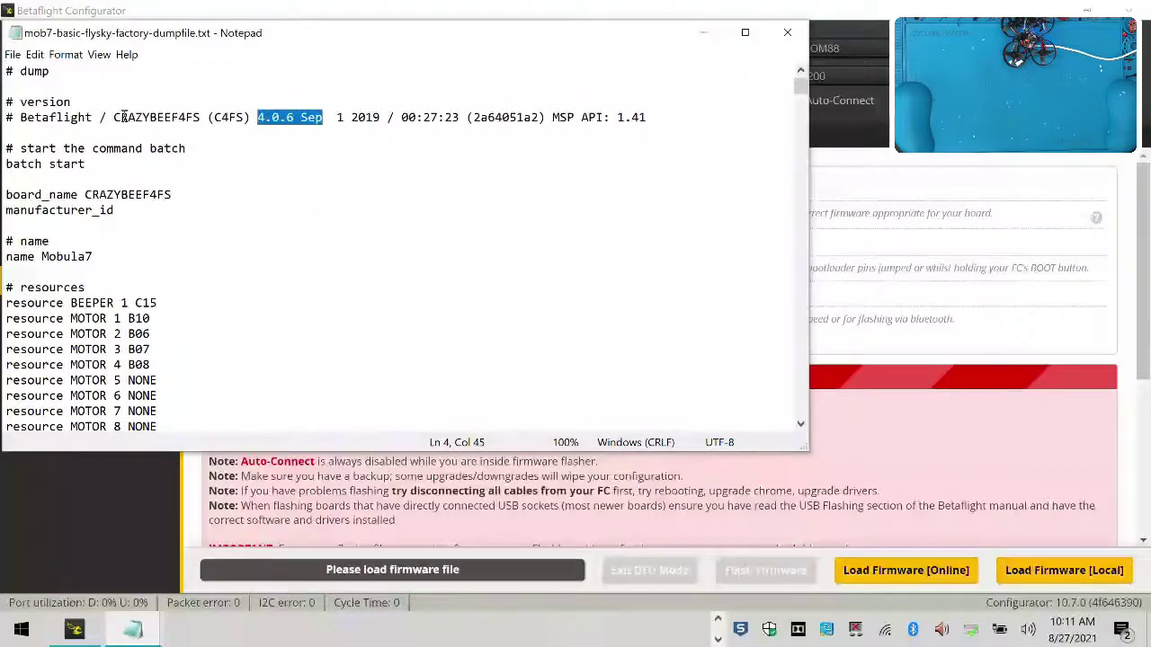
left_click_drag(115, 118, 195, 118)
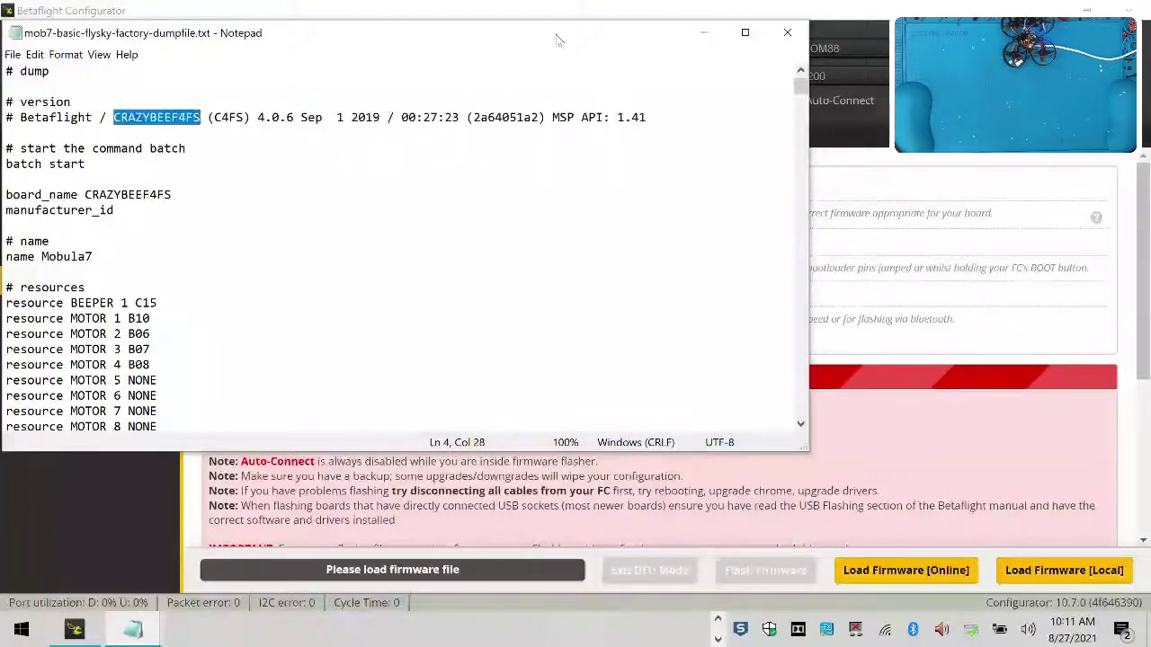
left_click(704, 32)
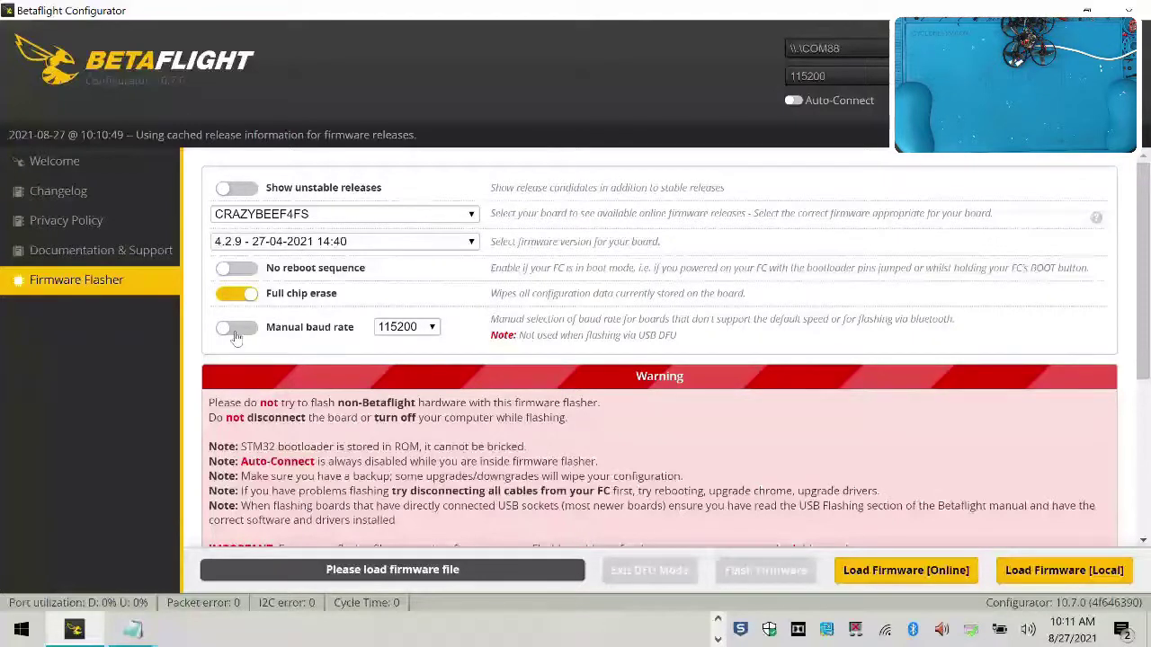
Step: Flash the CRAZYBEEF4FS board with the online 4.2.9 firmware and apply its custom defaults
left_click(896, 570)
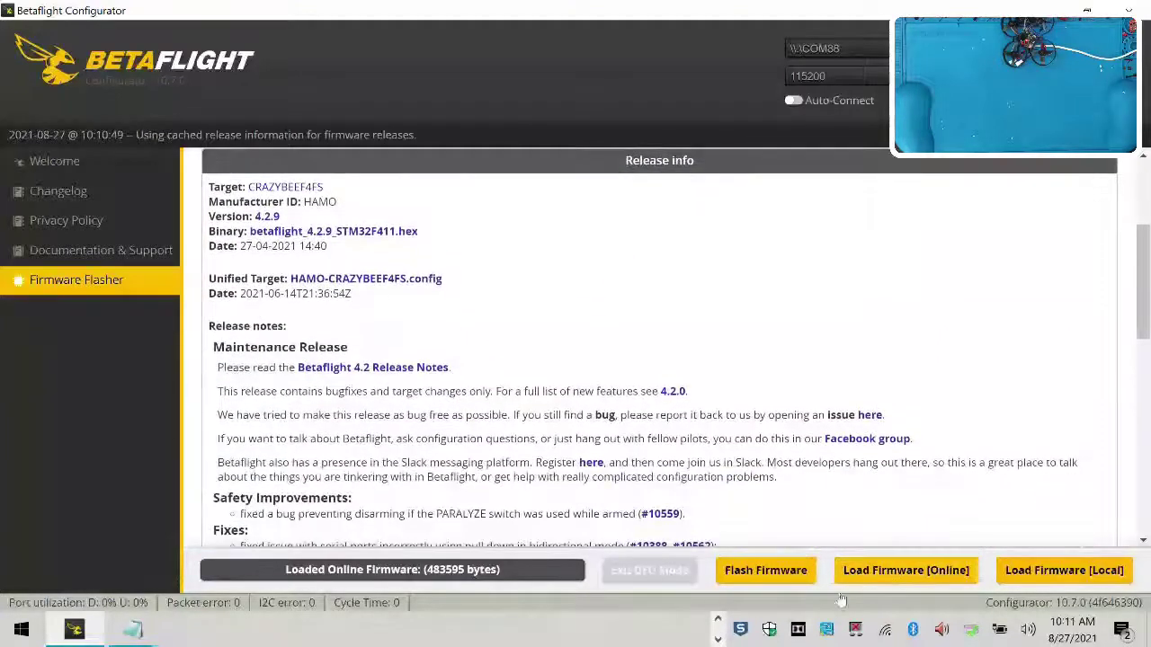
left_click(765, 571)
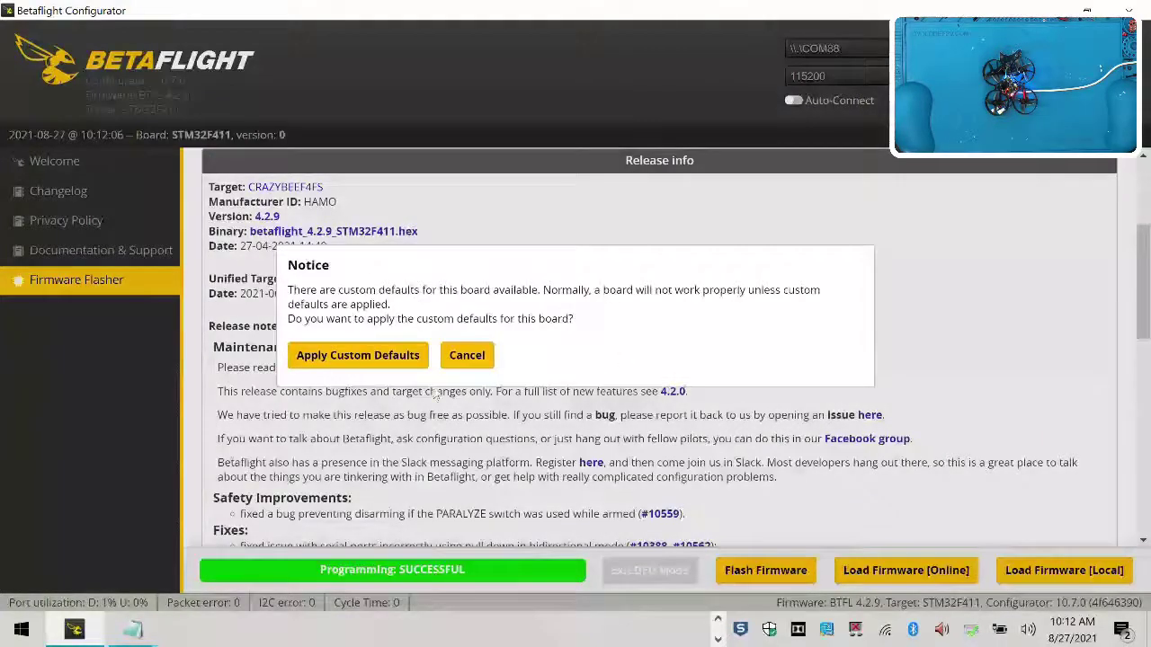
left_click(357, 356)
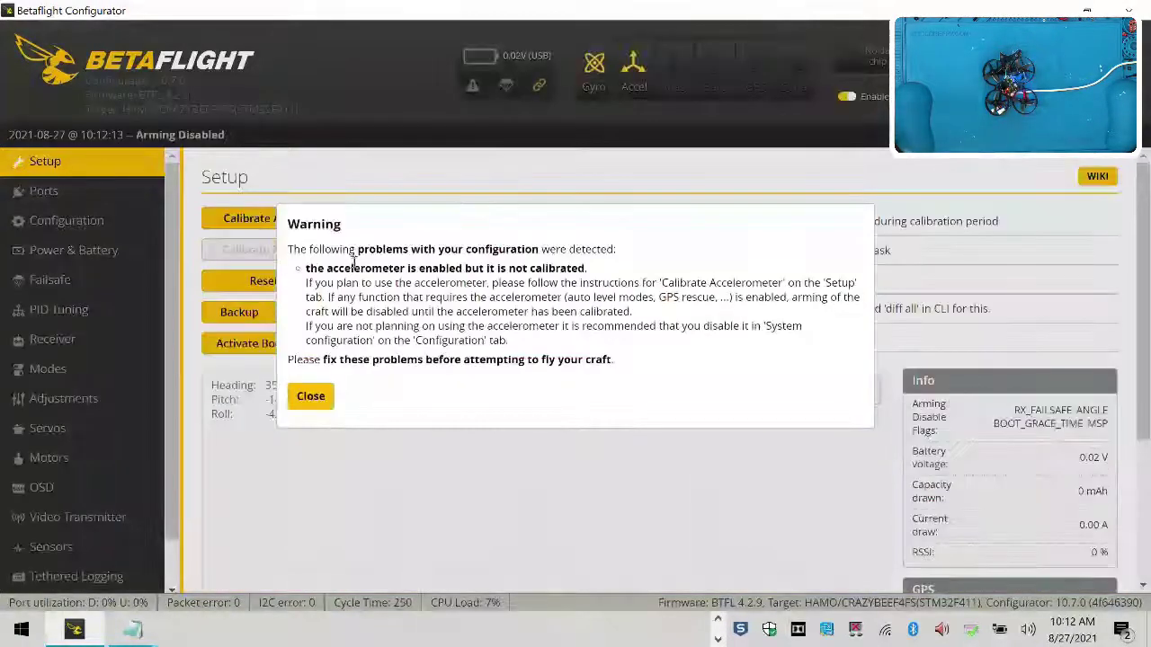
Step: Dismiss the accelerometer warning, calibrate the accelerometer and reset the model's Z axis
left_click_drag(307, 268, 627, 277)
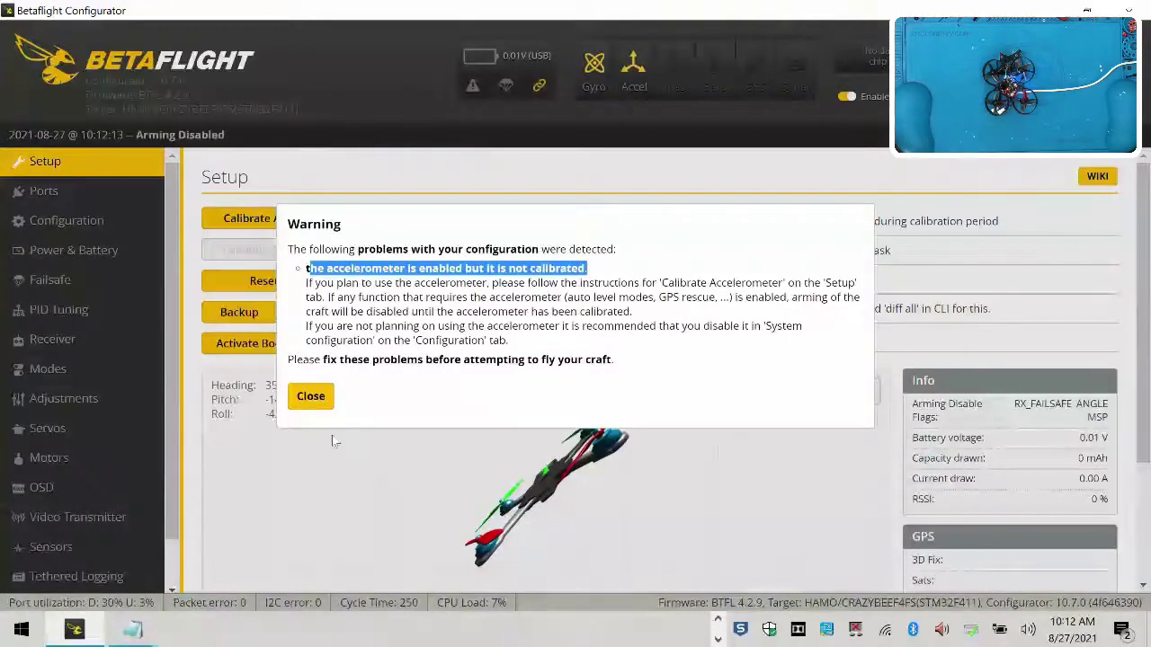
left_click(310, 396)
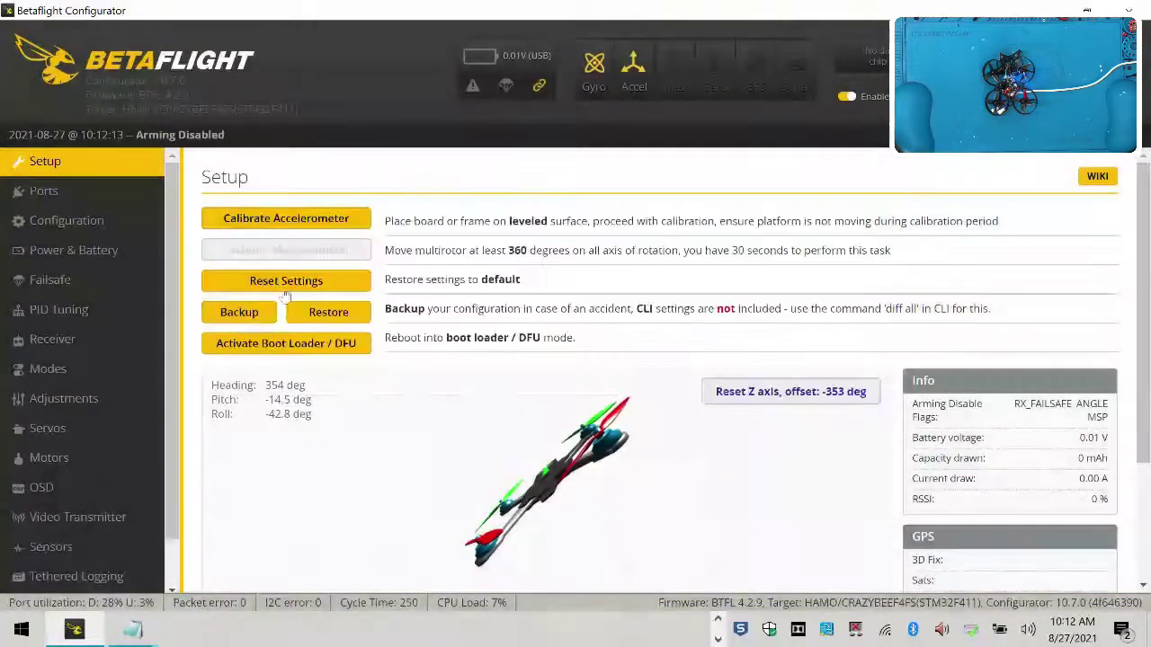
left_click(279, 223)
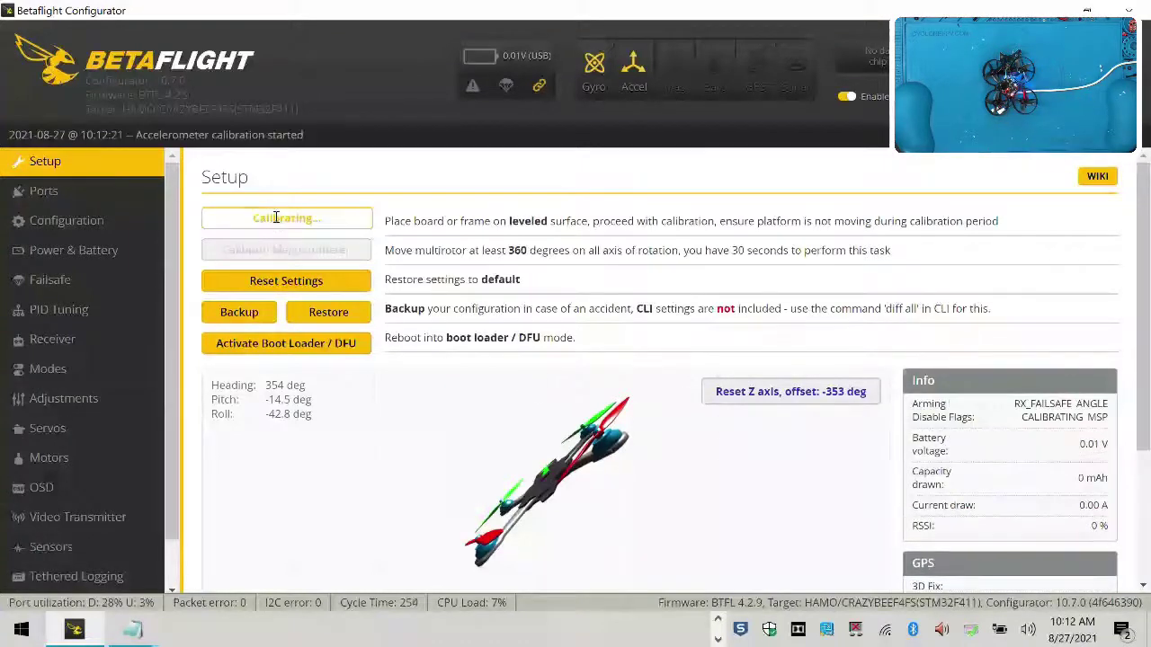
left_click(770, 393)
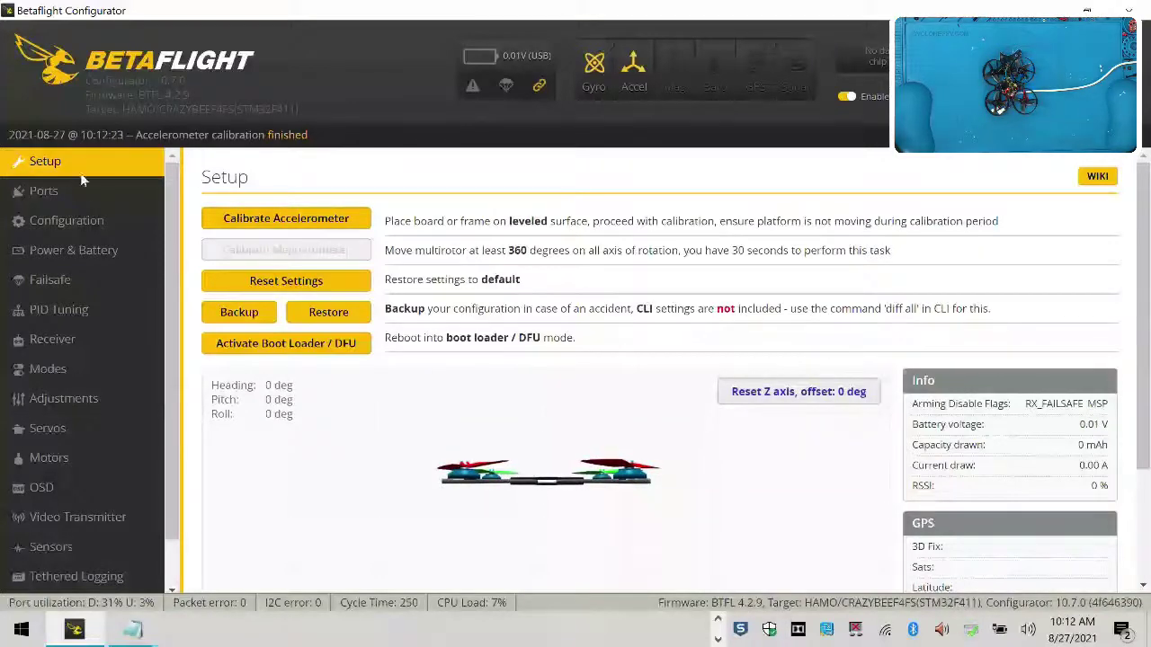
Step: Open the CLI and copy the entire contents of mob7-basic-flysky-factory-diff-file.txt
scroll(99, 547, "down", 1)
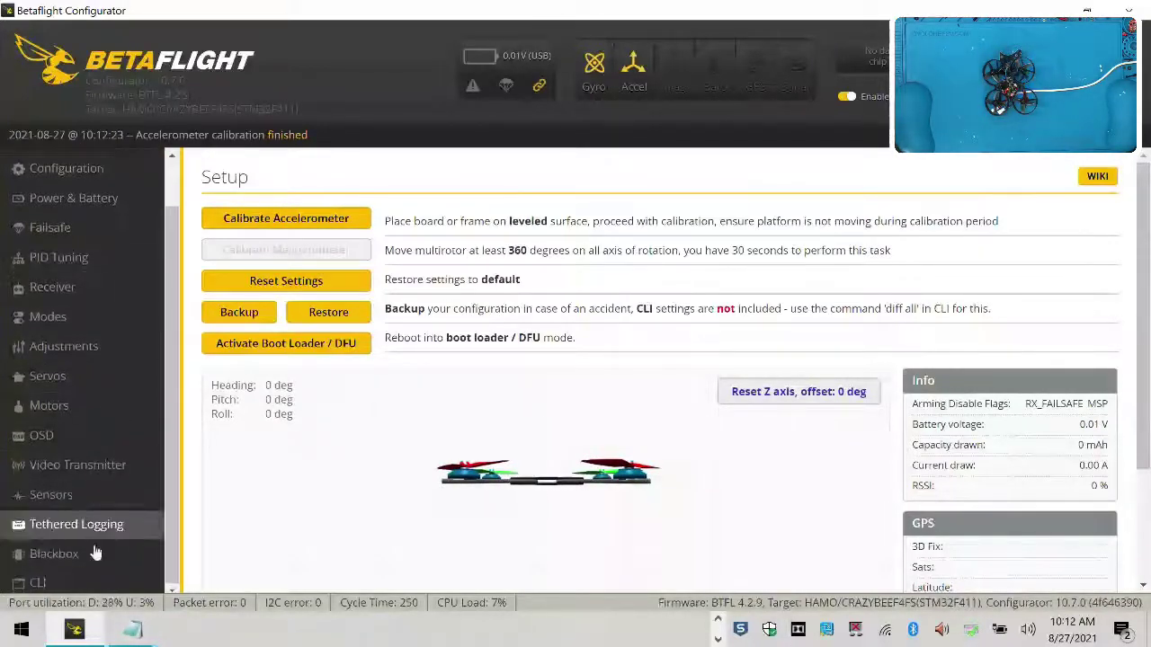
left_click(59, 581)
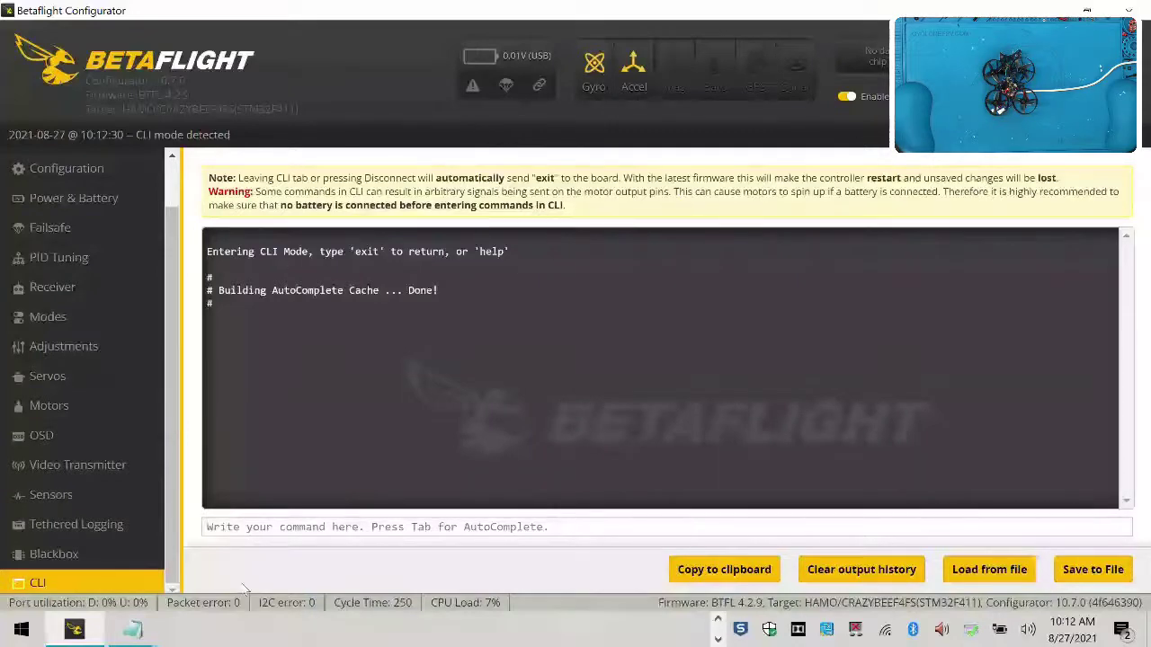
mouse_move(133, 635)
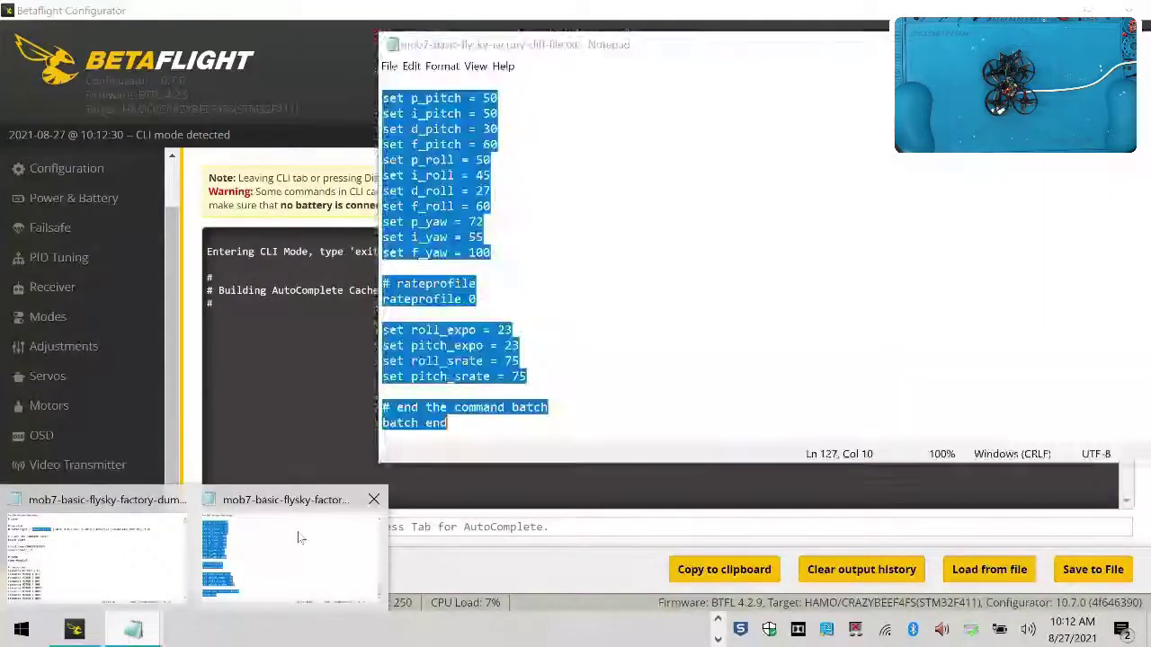
left_click(298, 538)
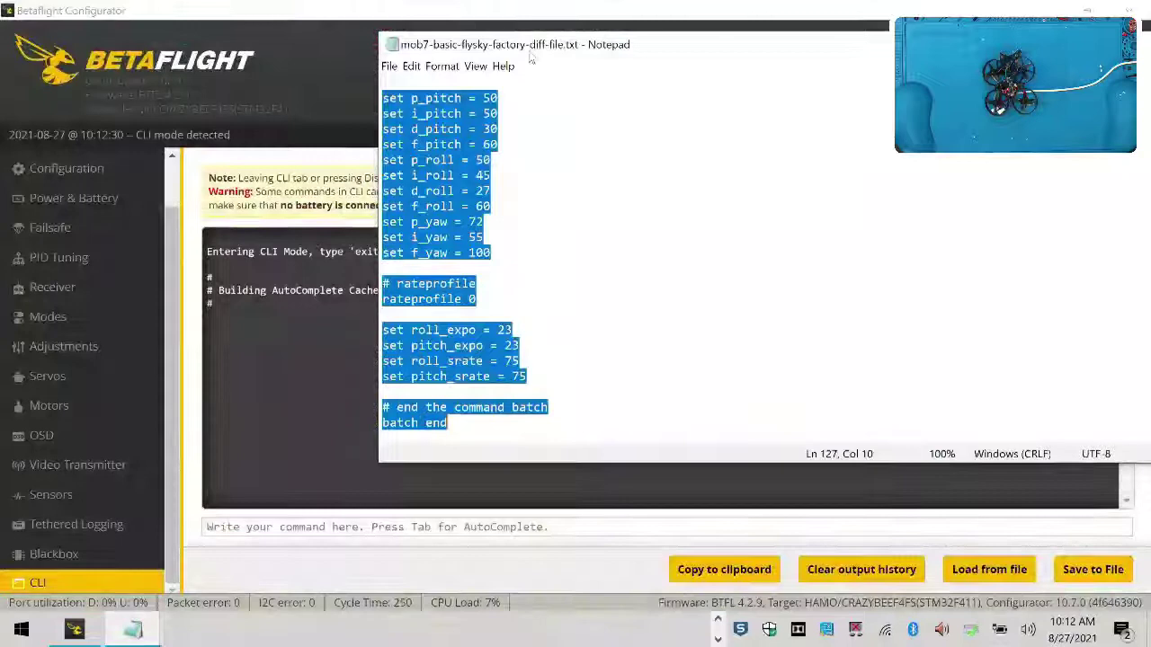
left_click(411, 66)
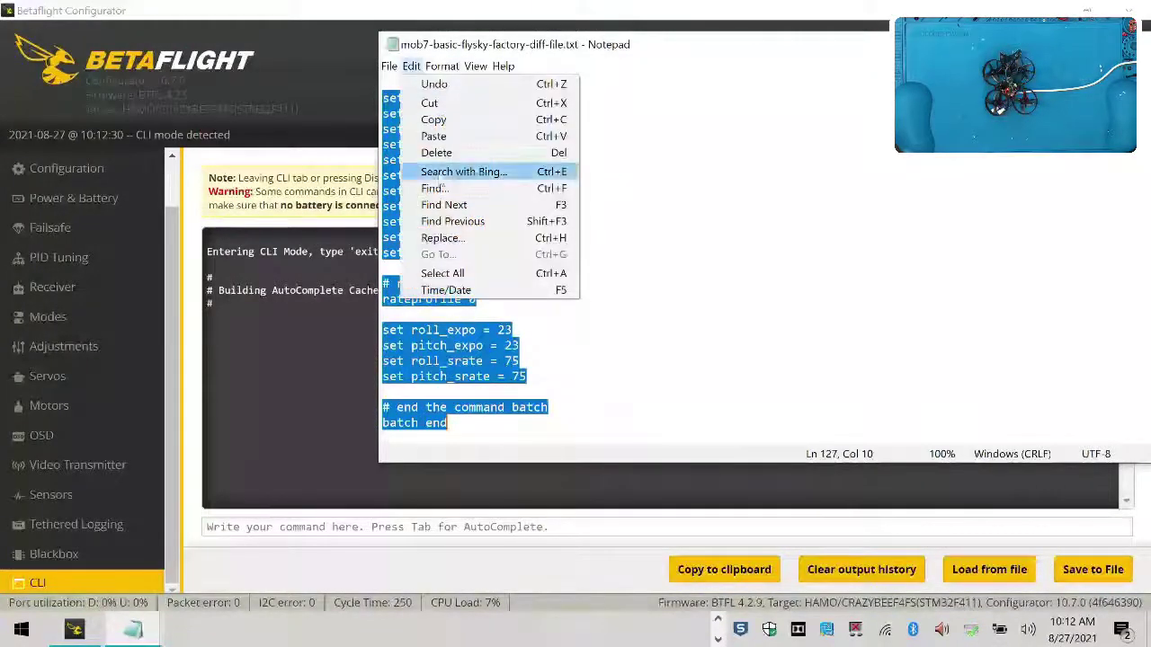
left_click(454, 273)
left_click(411, 65)
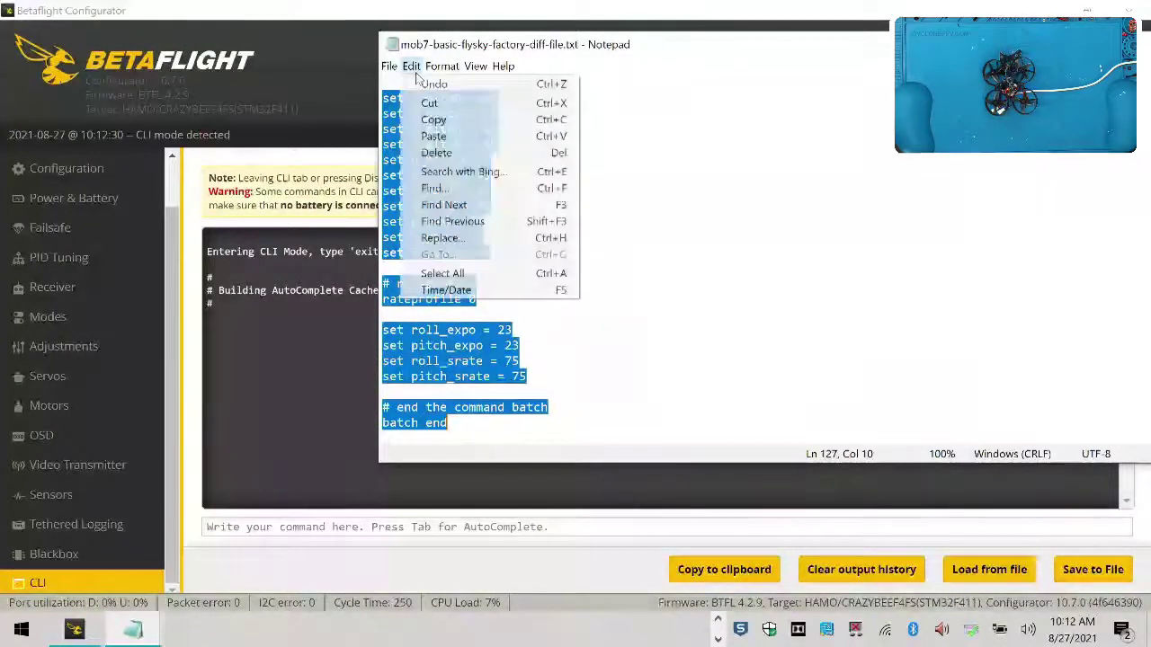
left_click(440, 125)
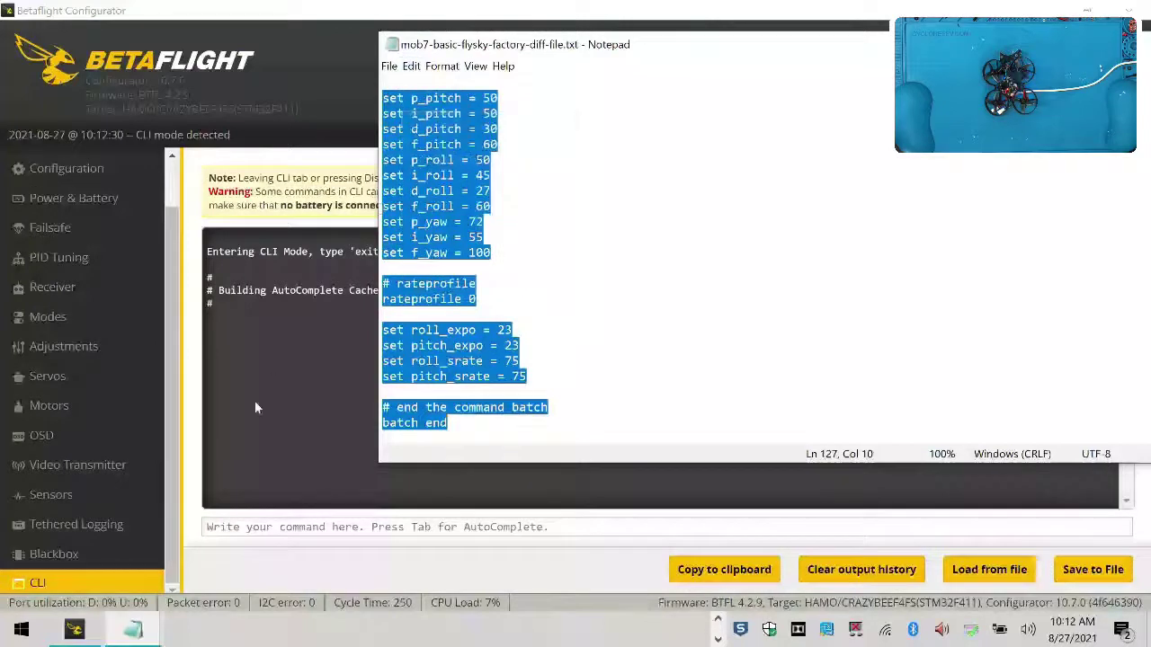
Step: Paste the copied factory diff into the CLI command line and run it
left_click(307, 483)
left_click(259, 526)
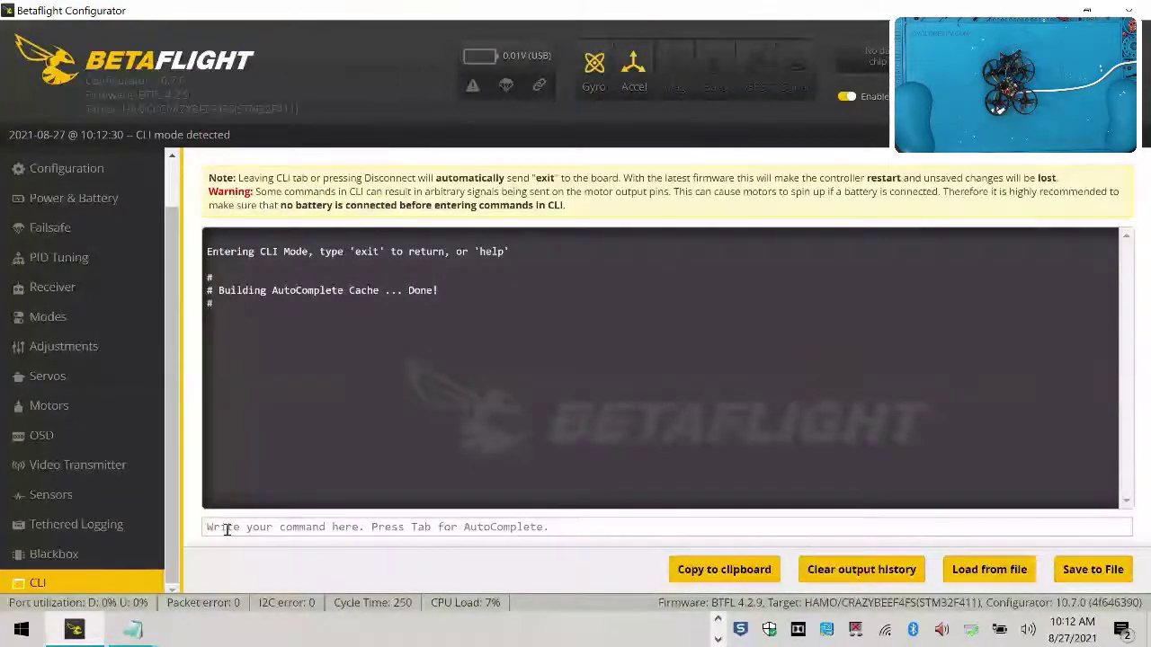
right_click(228, 529)
left_click(271, 476)
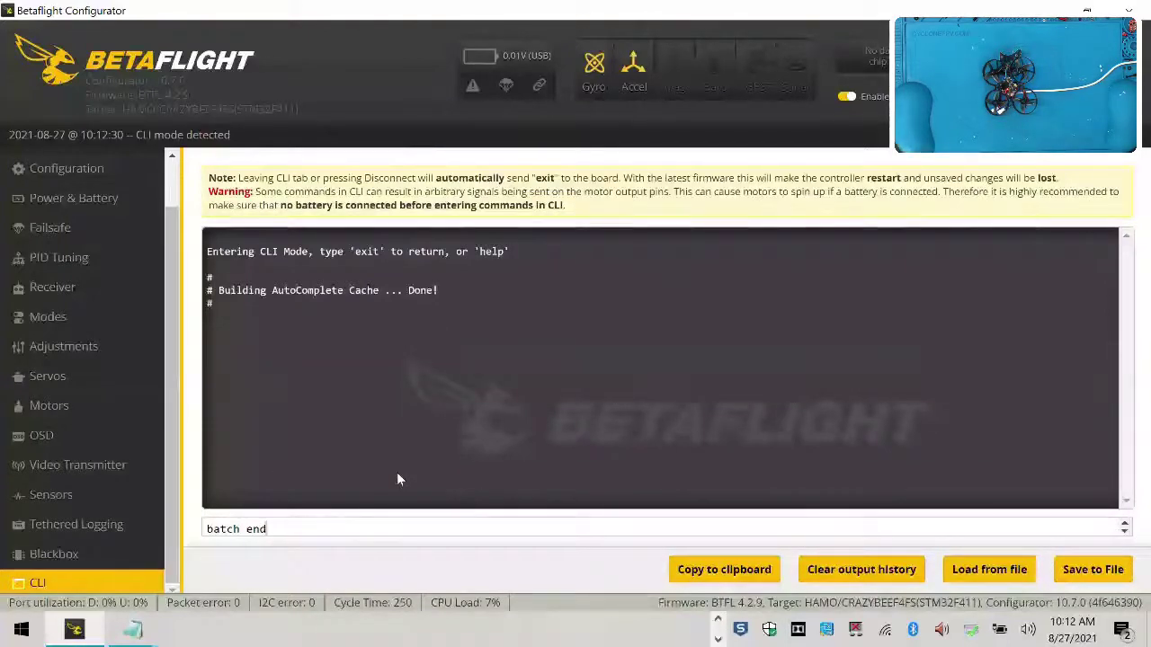
key("Return")
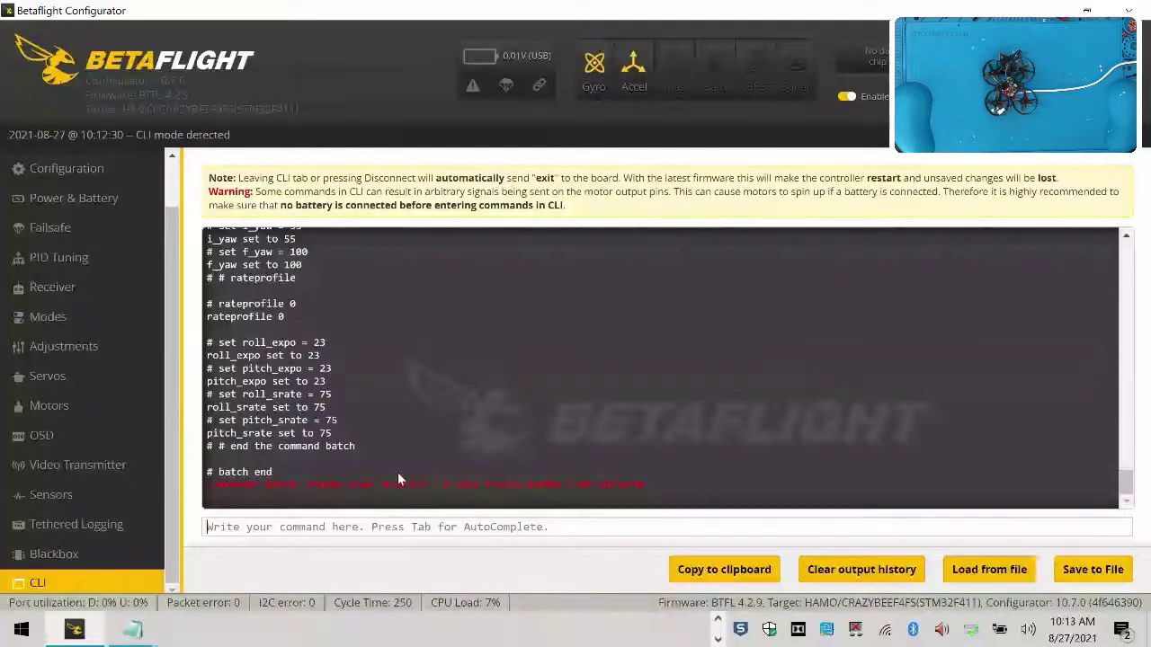
Step: Check the CLI output of the restored diff for errors and run the save command
scroll(632, 359, "up", 15)
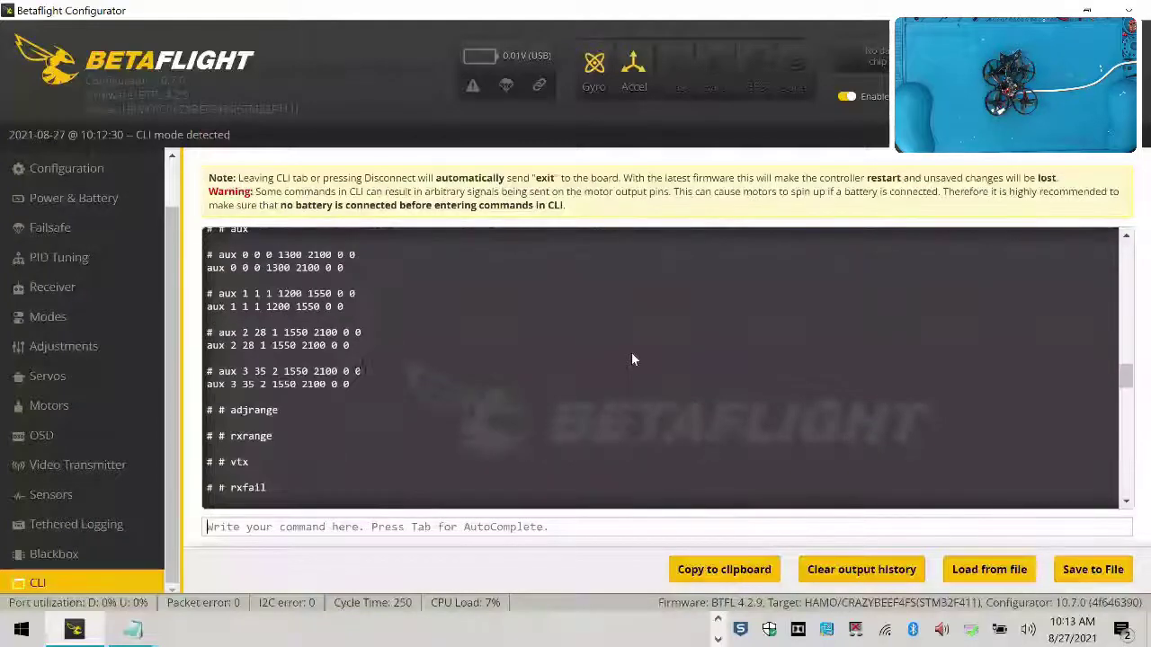
scroll(632, 360, "up", 20)
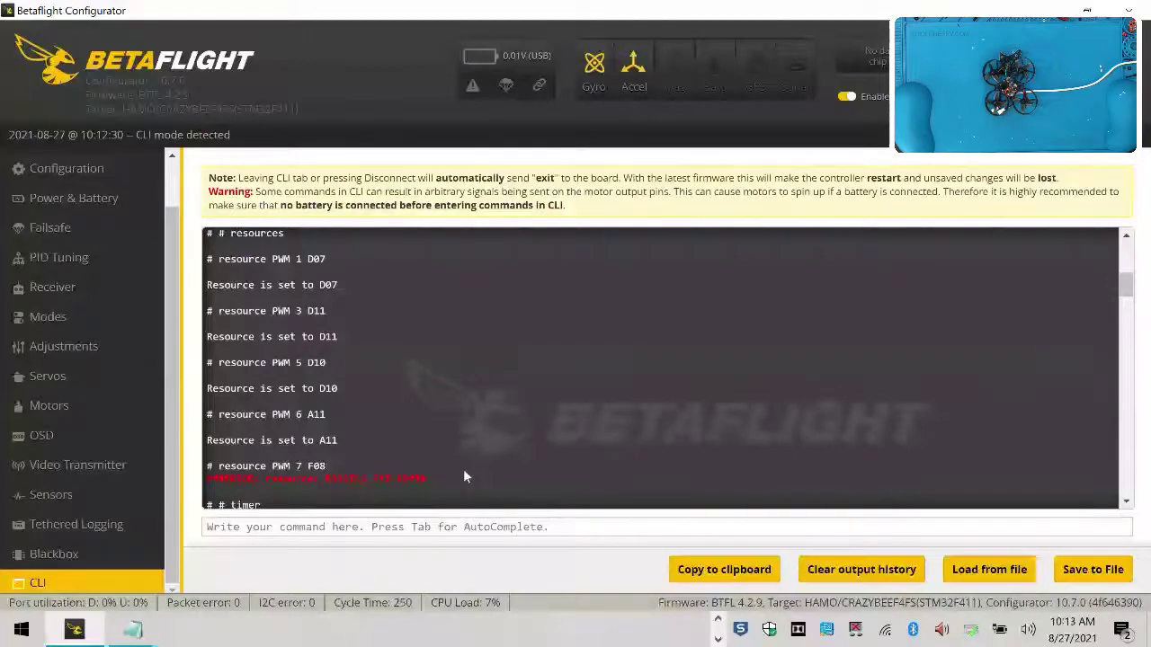
scroll(463, 469, "down", 20)
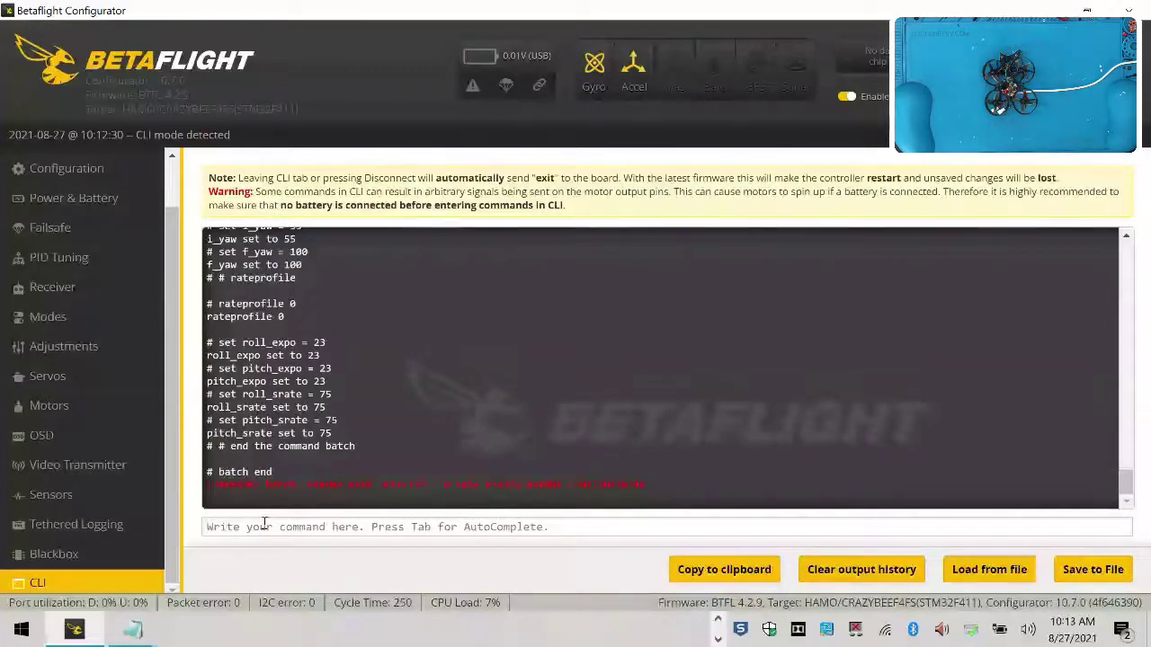
type("save")
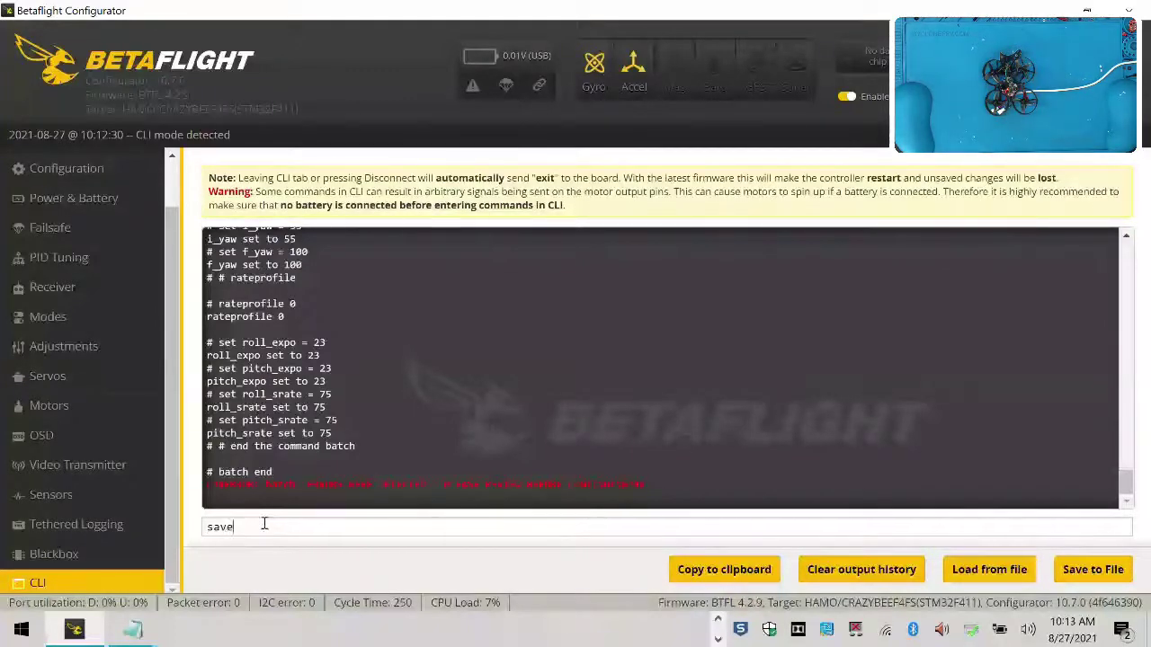
key("Return")
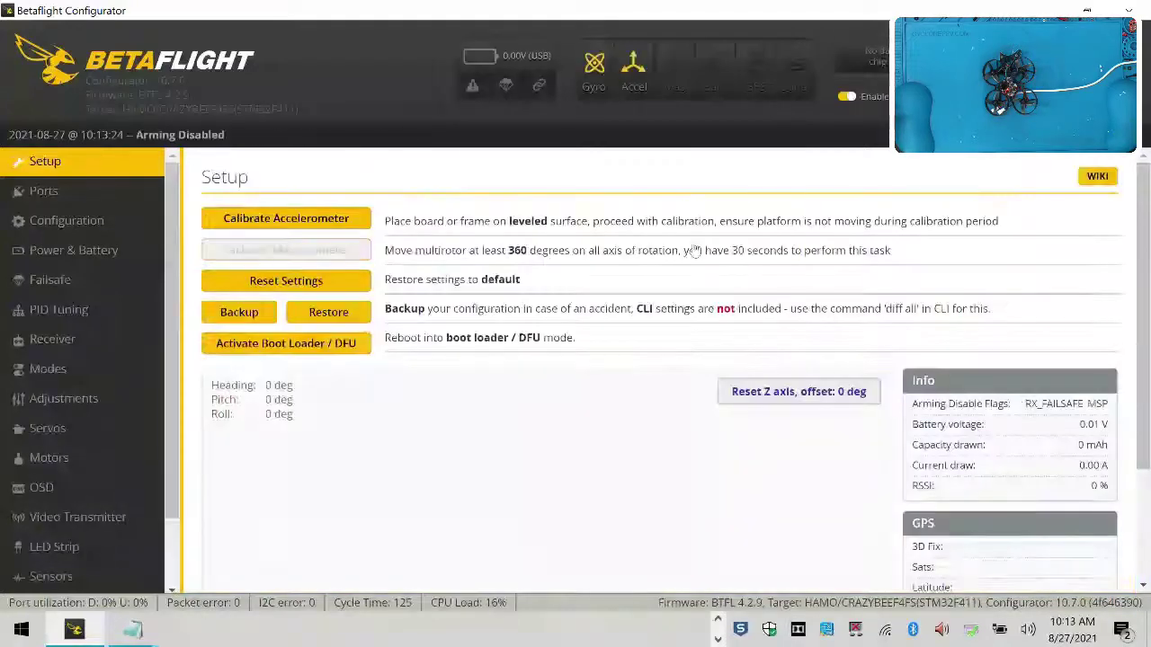
Step: Review the restored port assignments, system configuration, receiver settings and other features, and save the configuration with a reboot
left_click(99, 194)
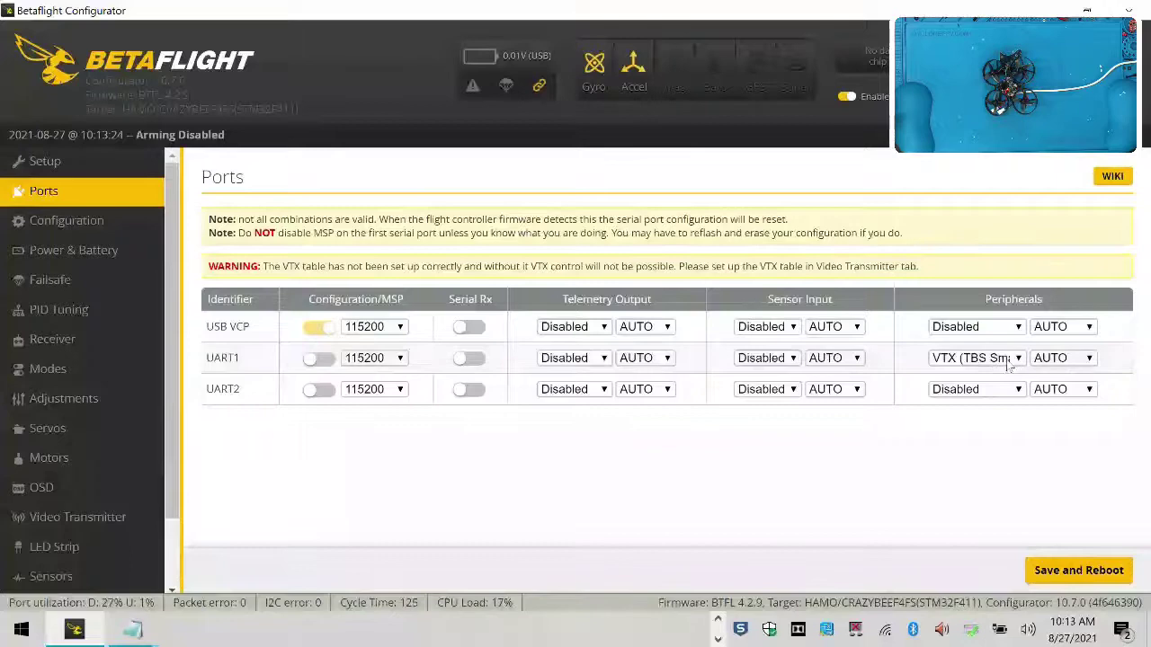
left_click(38, 222)
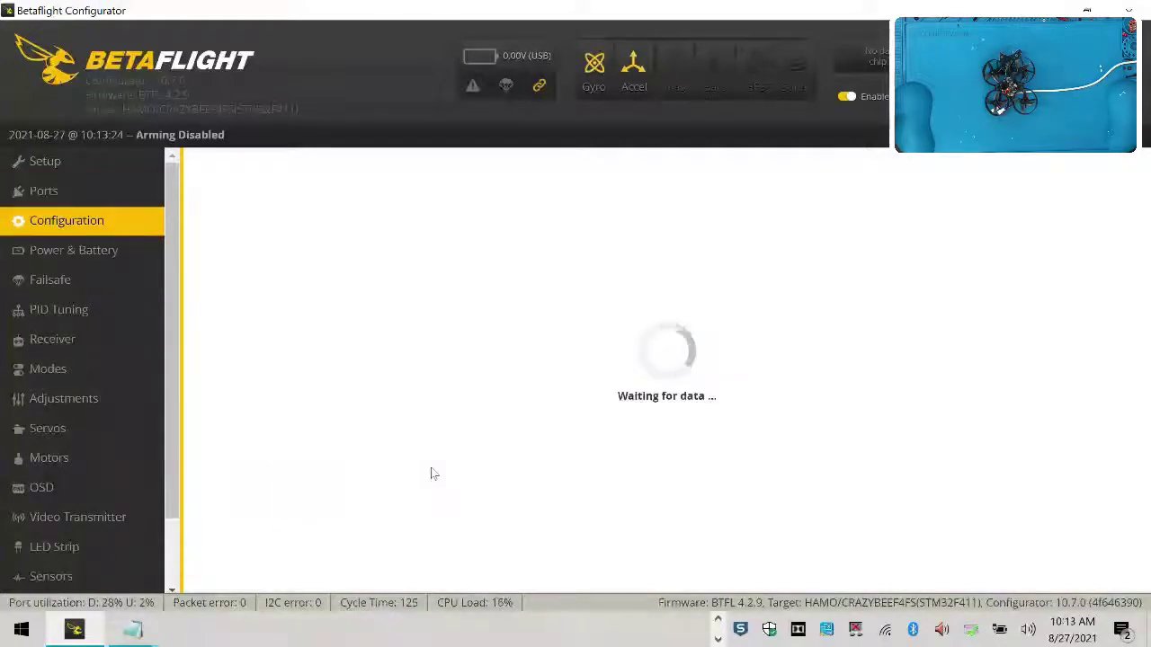
scroll(489, 450, "down", 6)
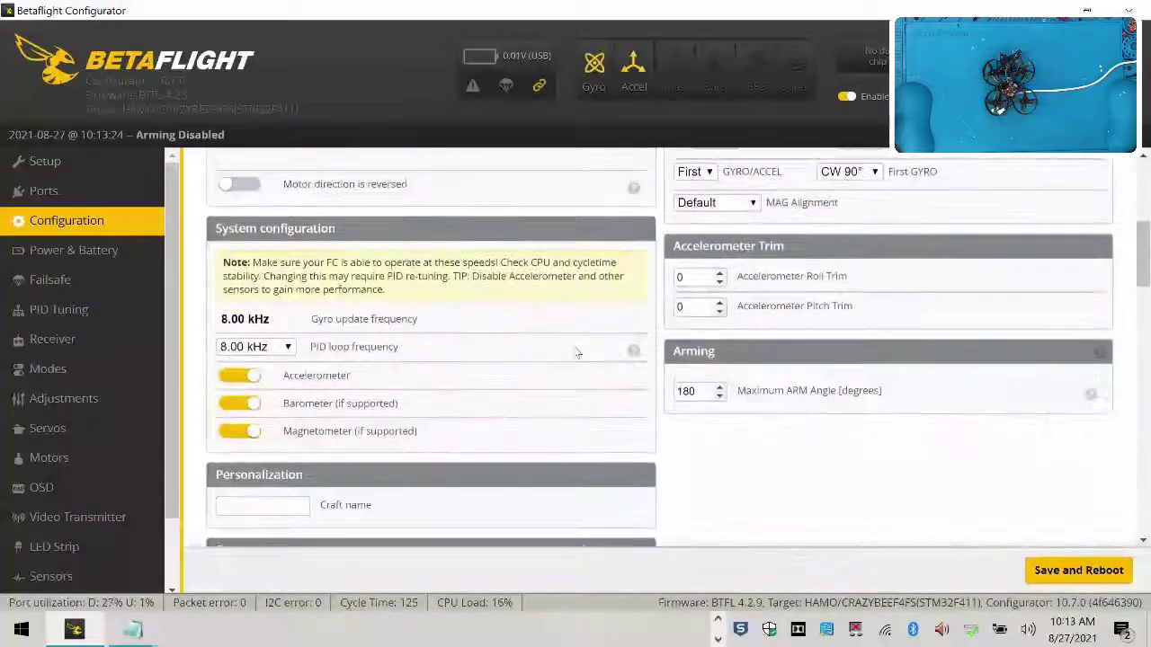
scroll(263, 487, "down", 2)
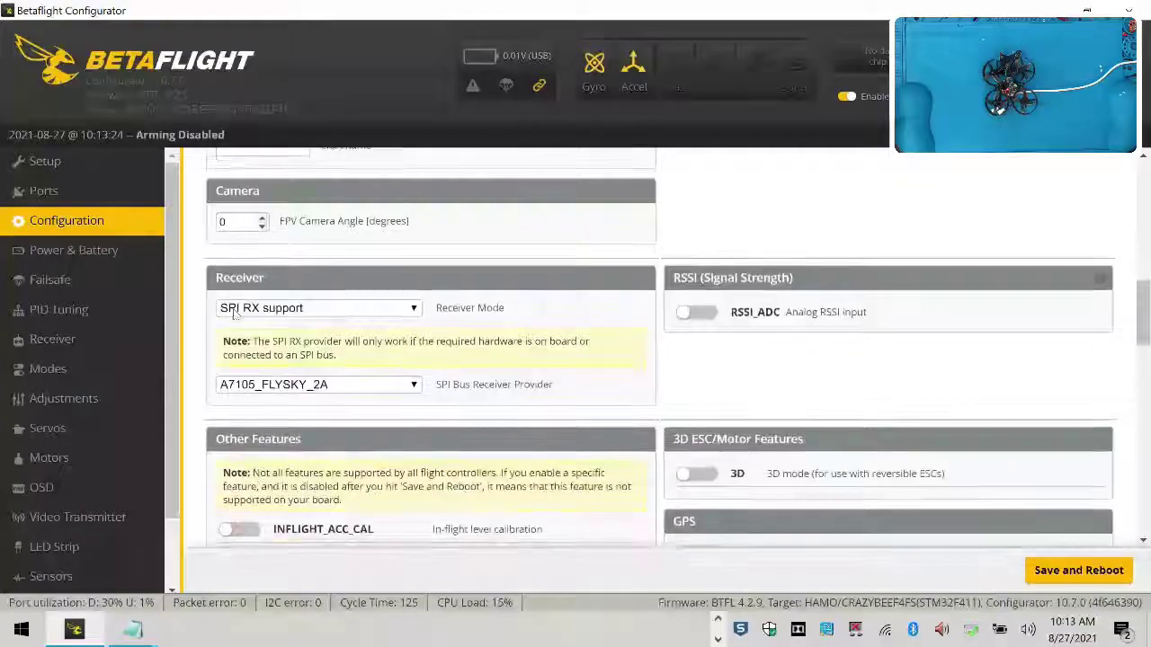
scroll(392, 410, "up", 4)
scroll(392, 410, "down", 4)
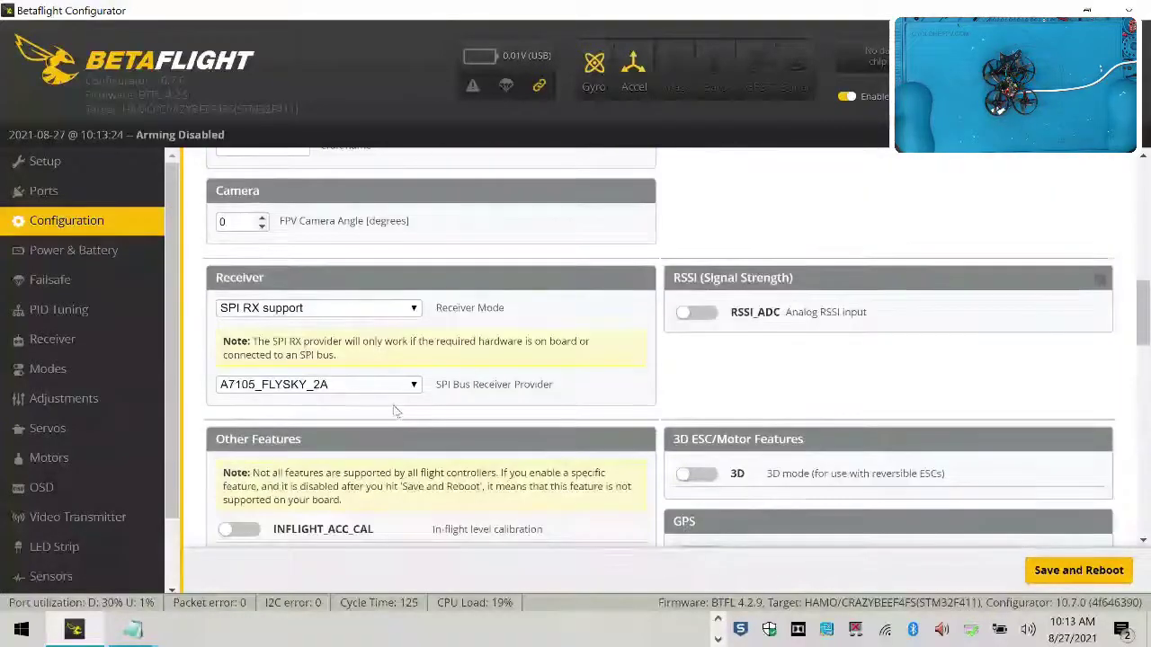
scroll(393, 407, "up", 4)
scroll(394, 405, "up", 2)
scroll(394, 409, "down", 9)
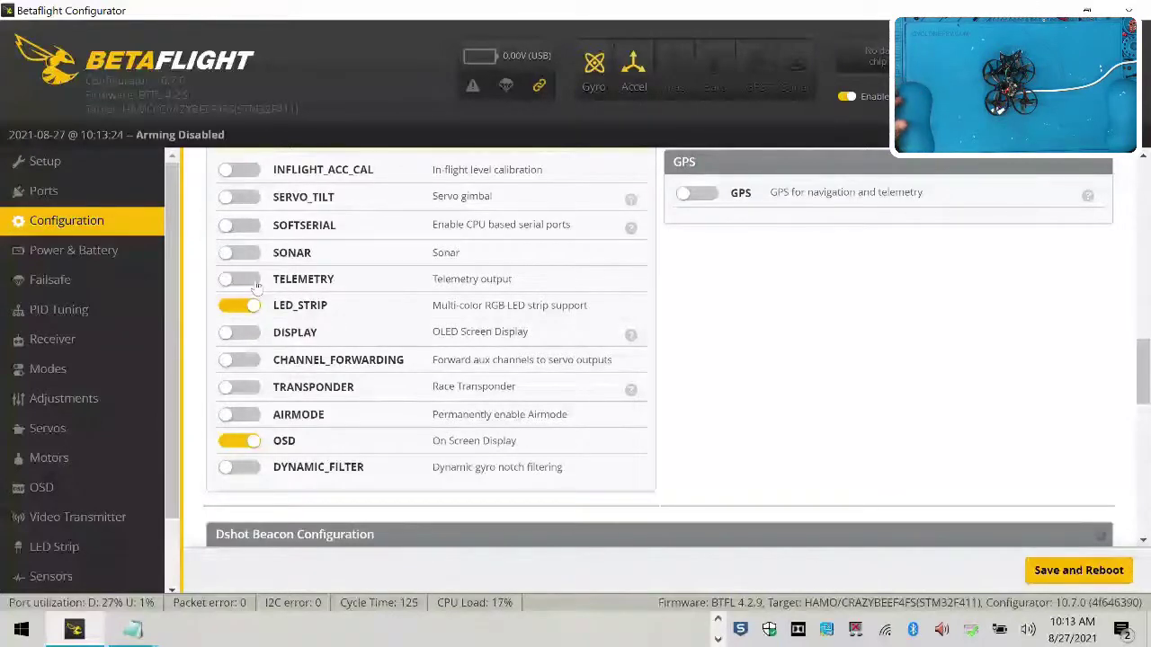
left_click(1058, 567)
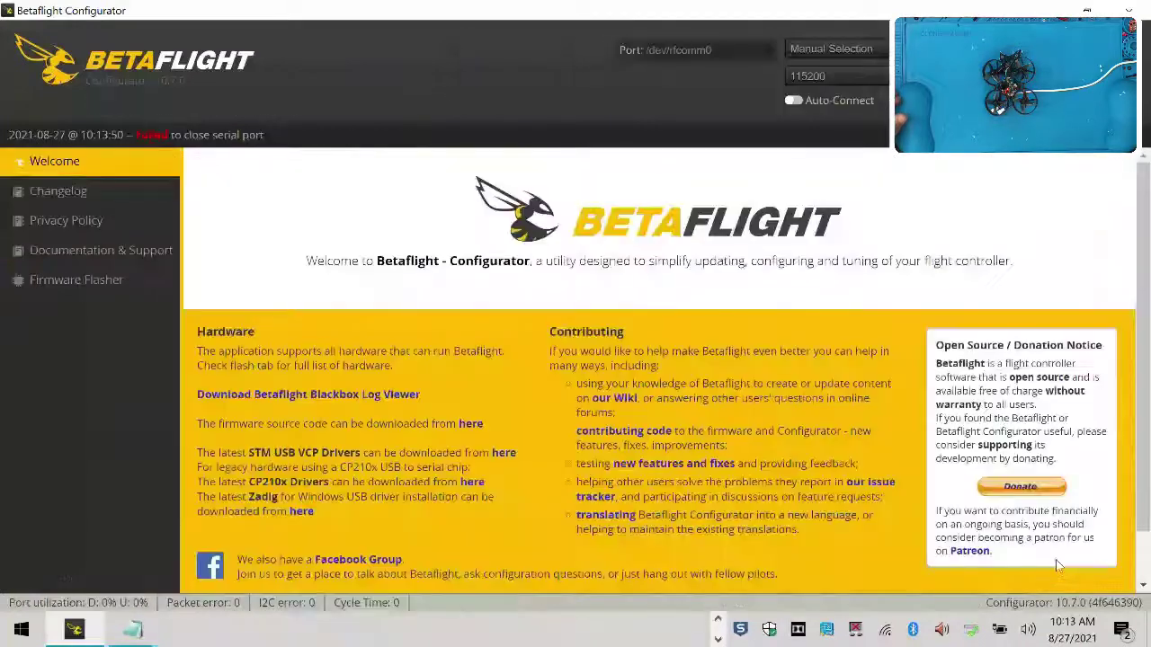